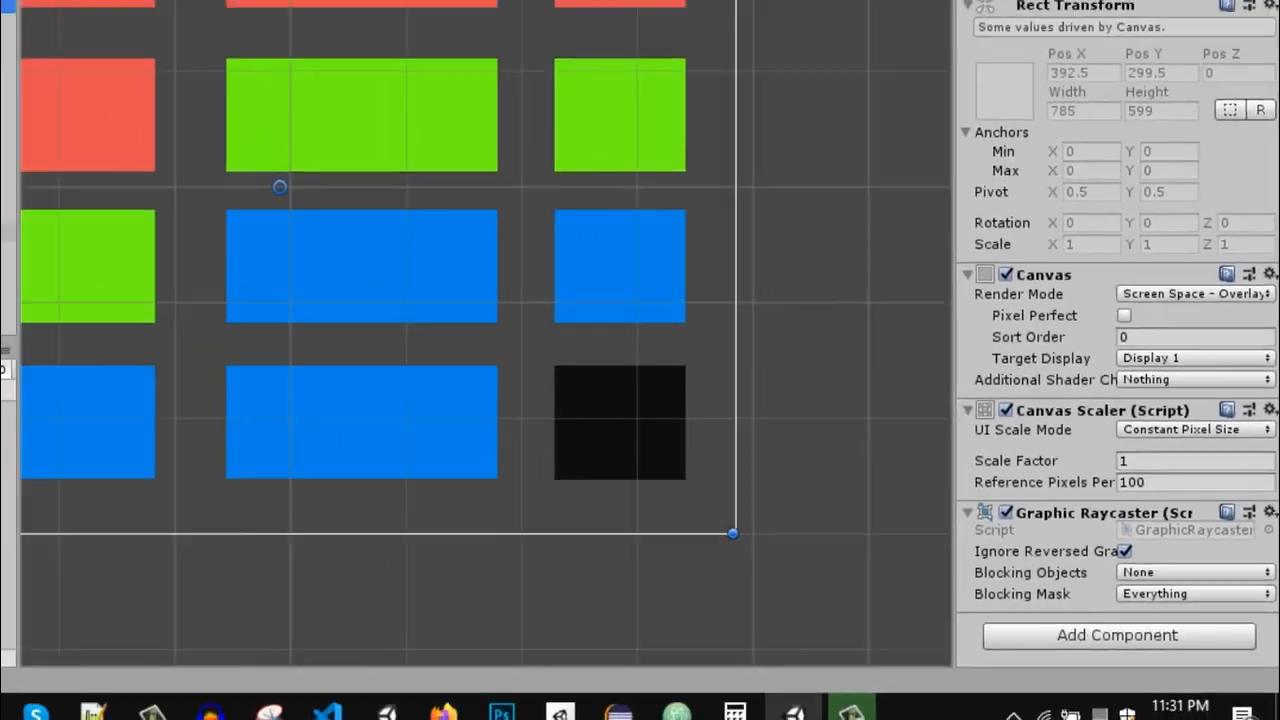
Step: Select the black square image, Image (11), under the Canvas
left_click(113, 320)
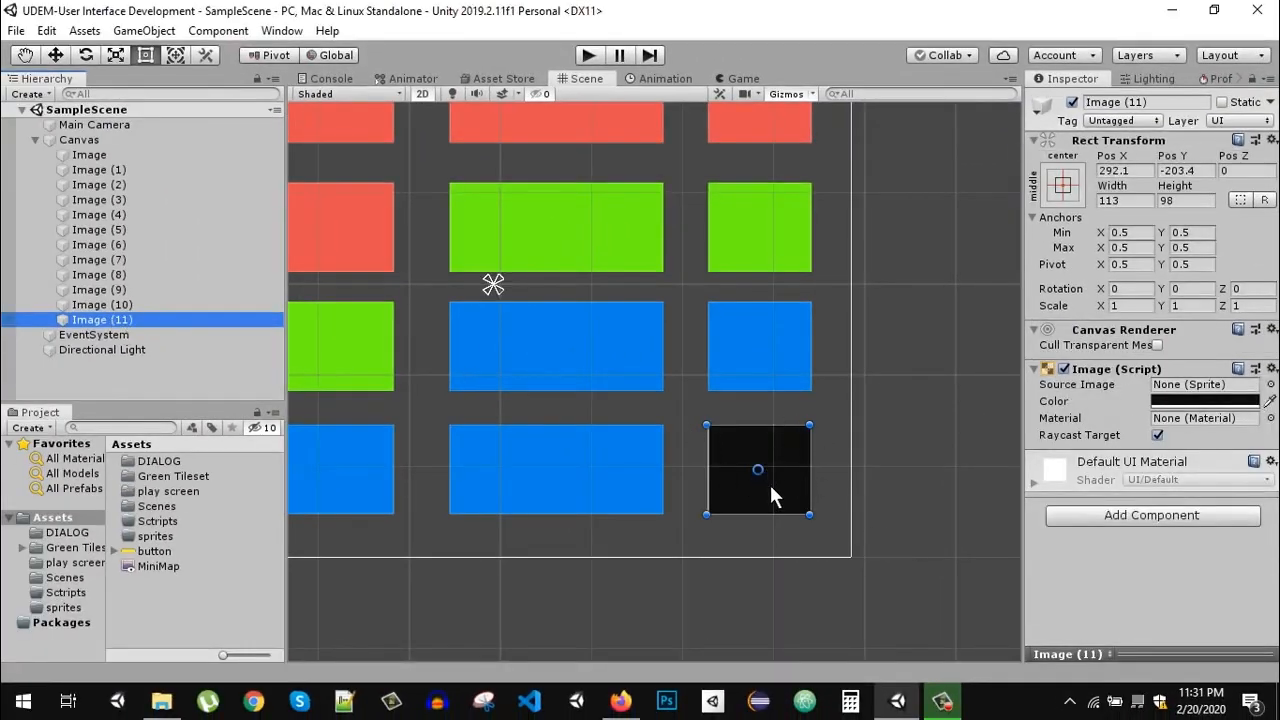
scroll(752, 470, "up", 5)
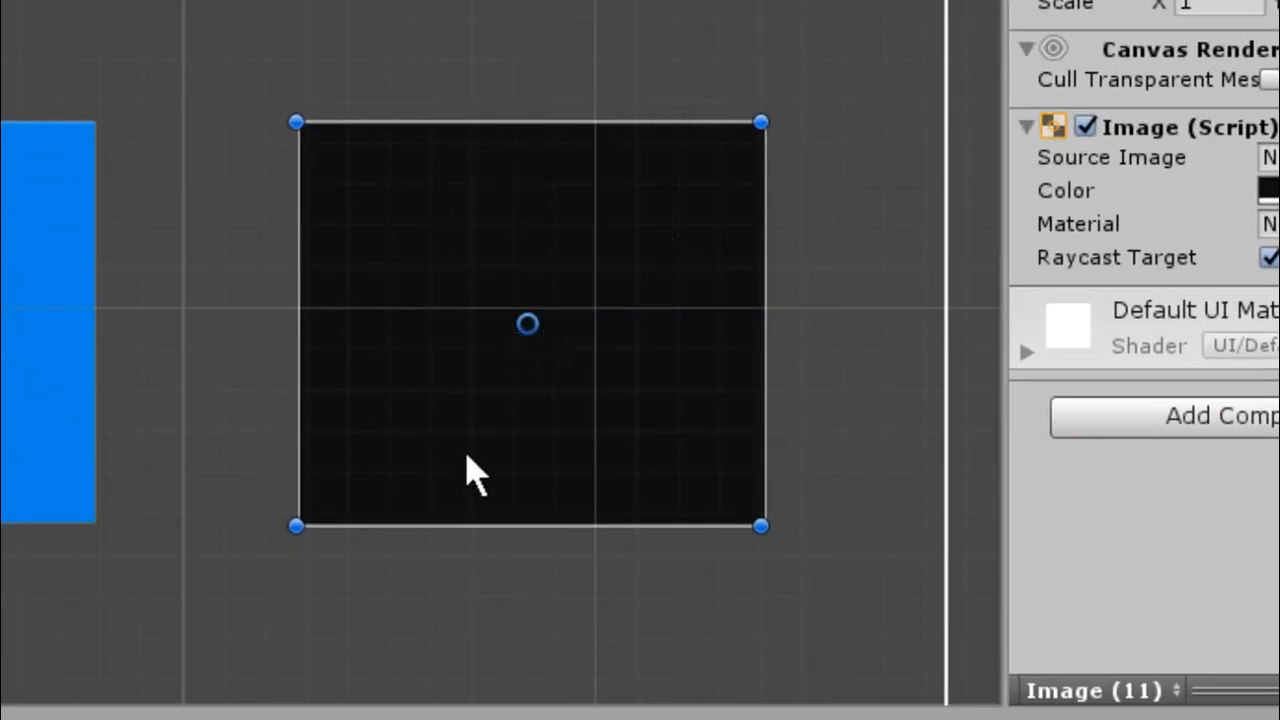
scroll(143, 177, "down", 1)
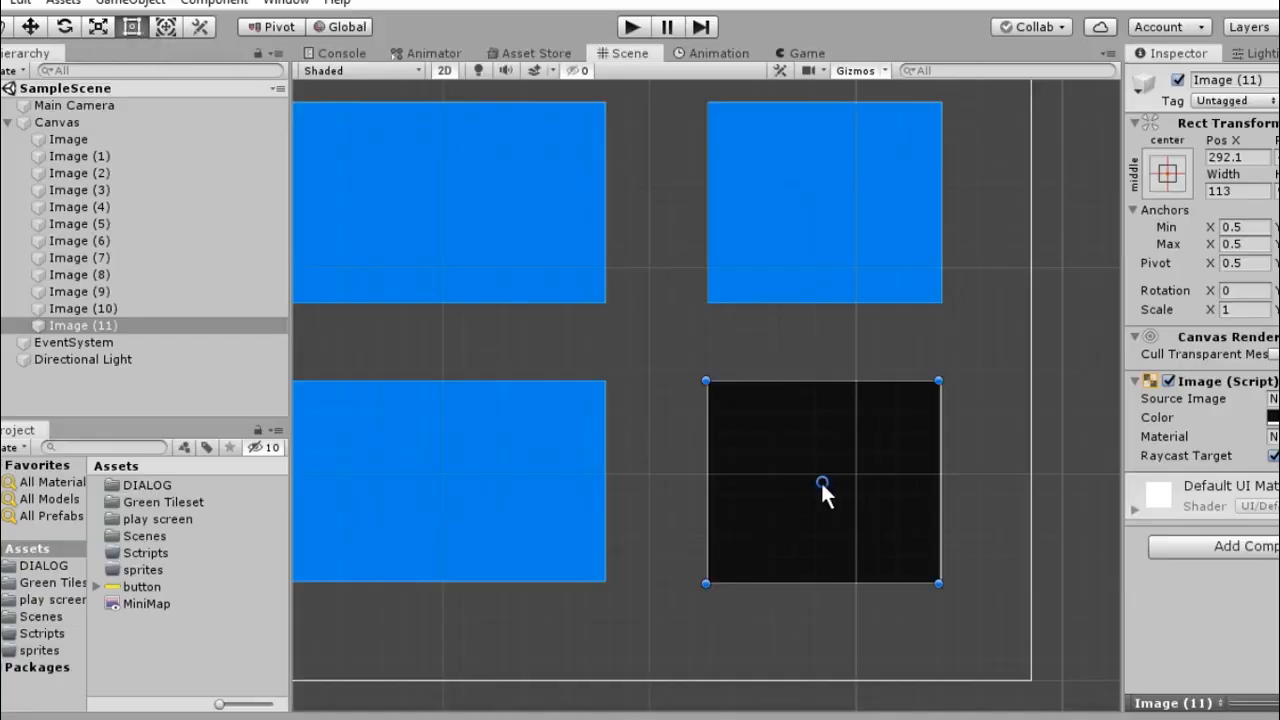
scroll(920, 480, "up", 3)
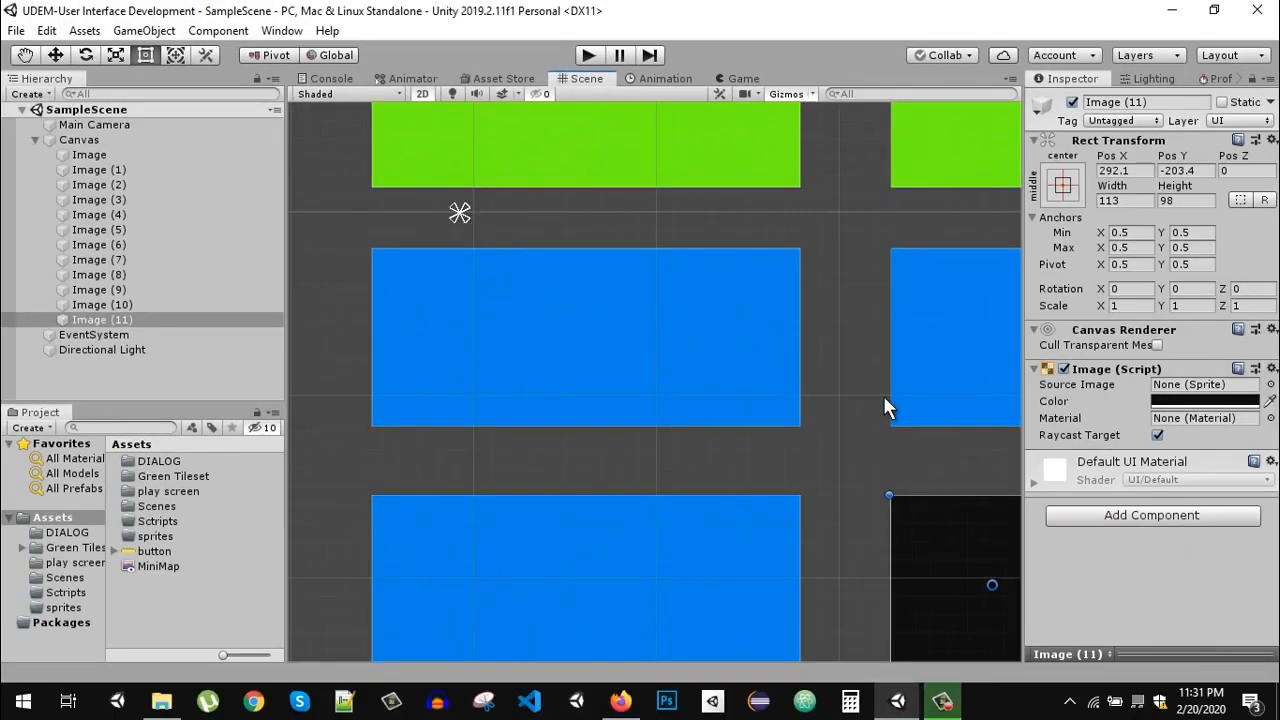
middle_click_drag(883, 395, 718, 307)
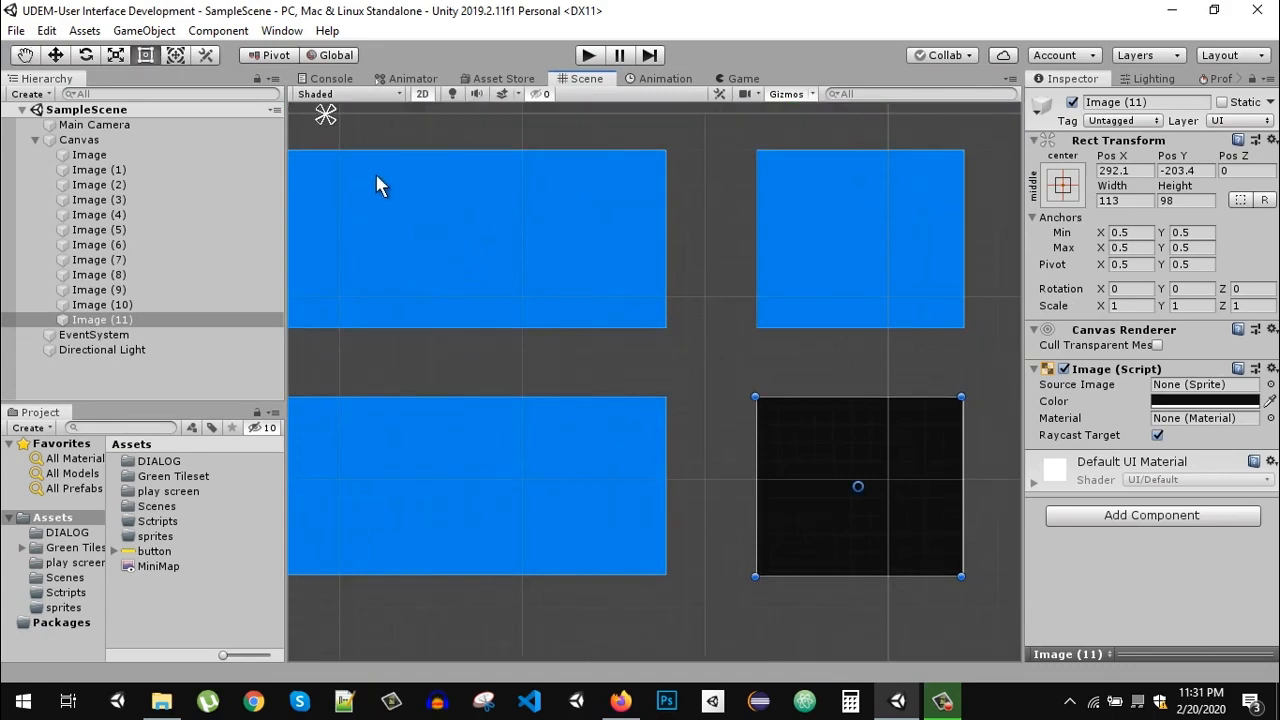
Step: Float and resize the Game view to check how the images respond, dock it again and return to the Scene view
left_click(743, 78)
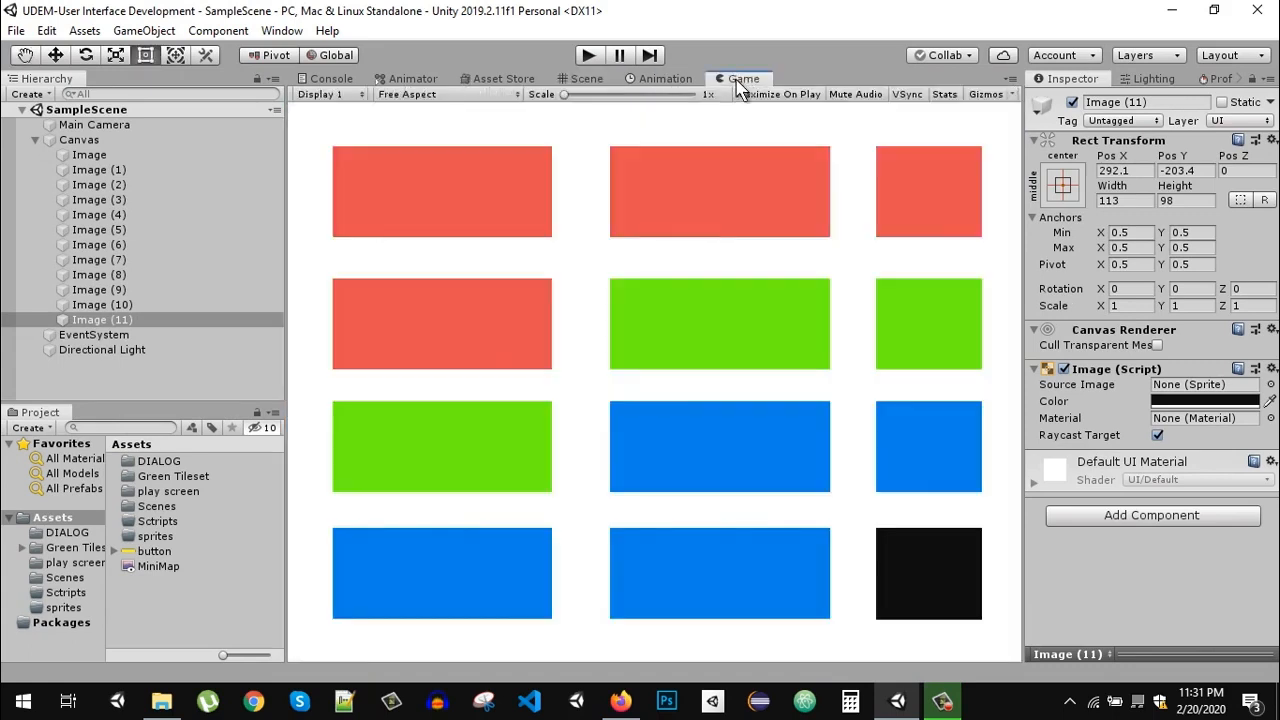
left_click_drag(745, 79, 553, 250)
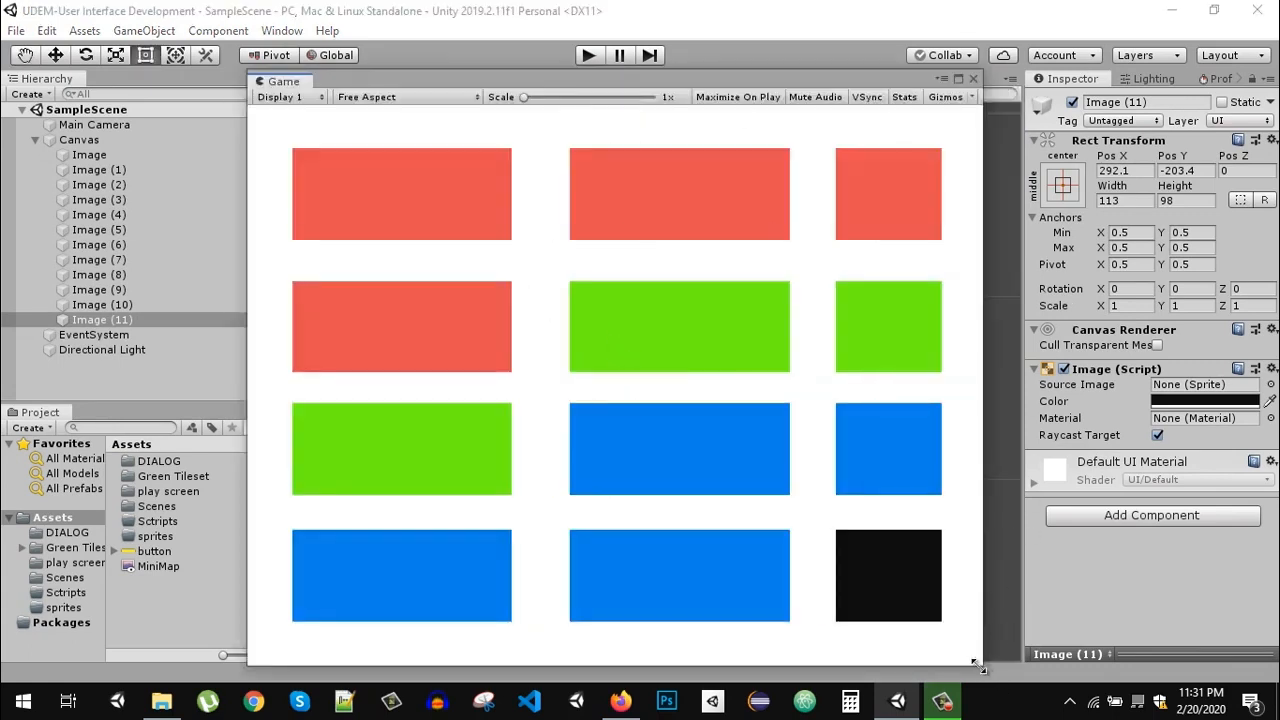
left_click_drag(978, 666, 870, 554)
left_click_drag(518, 84, 644, 316)
left_click_drag(416, 311, 700, 78)
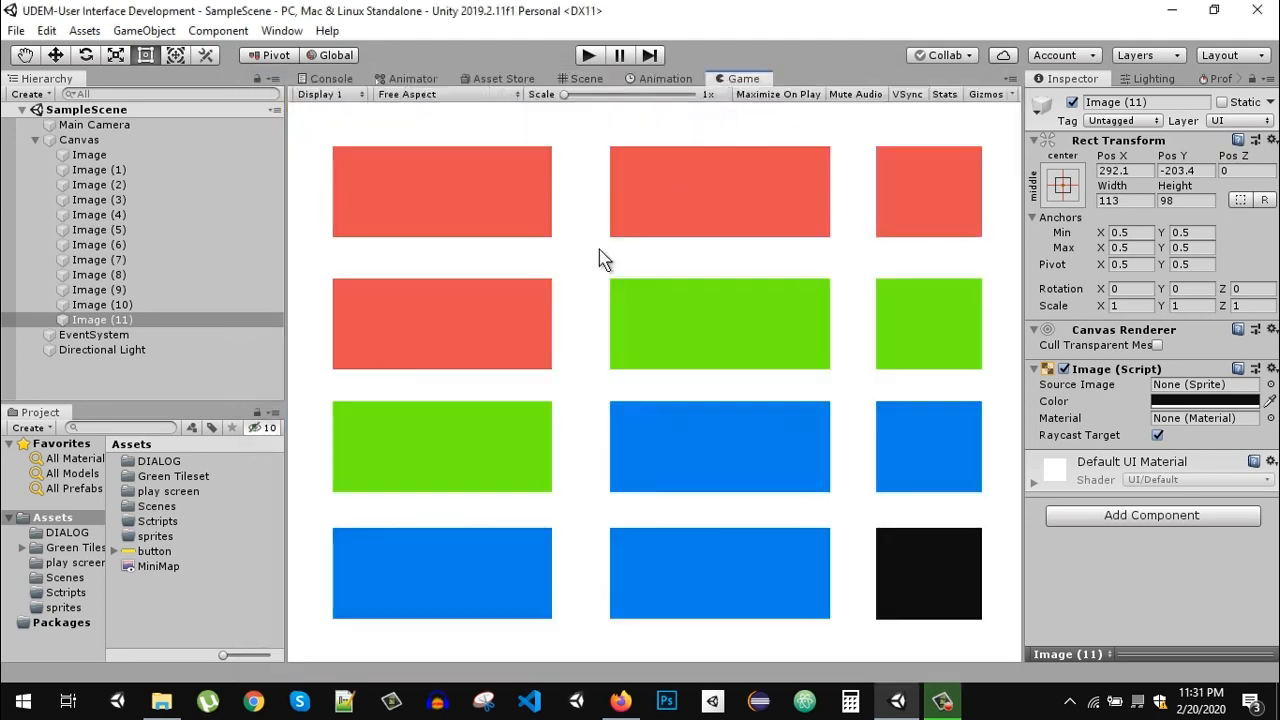
left_click(587, 78)
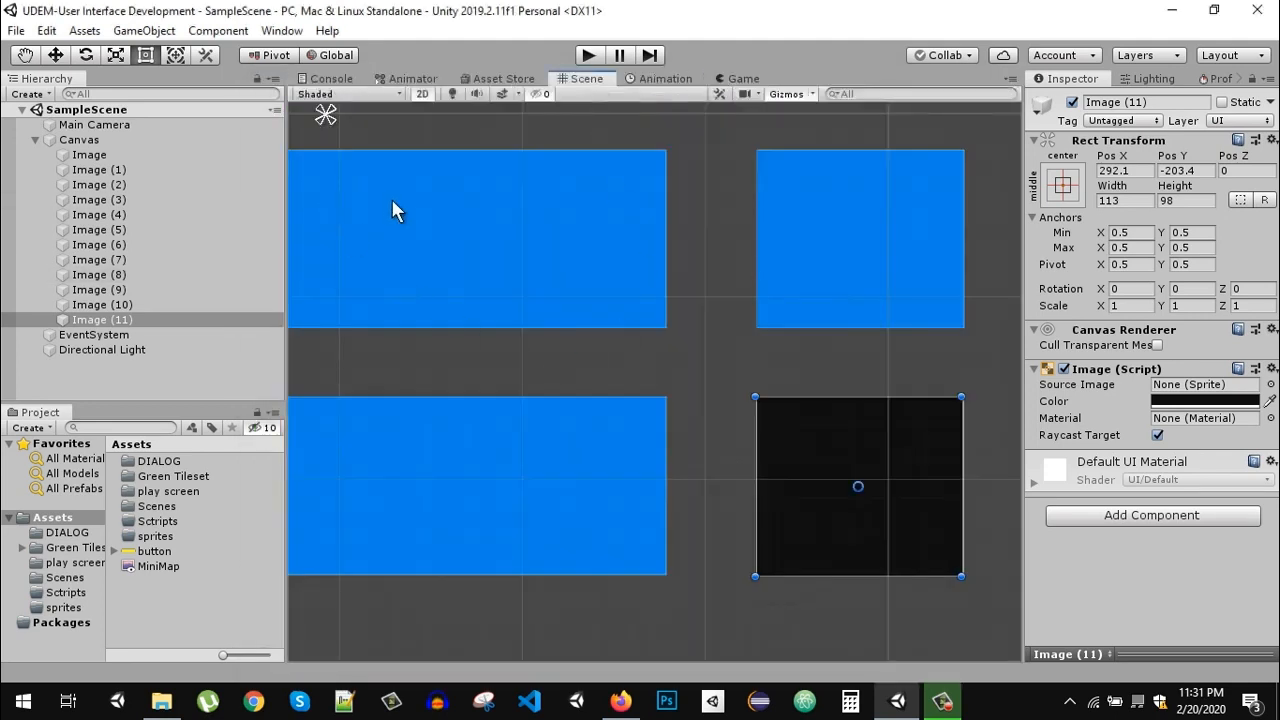
Step: Move the black image's anchors from the canvas centre to the four corners of the image
middle_click_drag(391, 210, 506, 254)
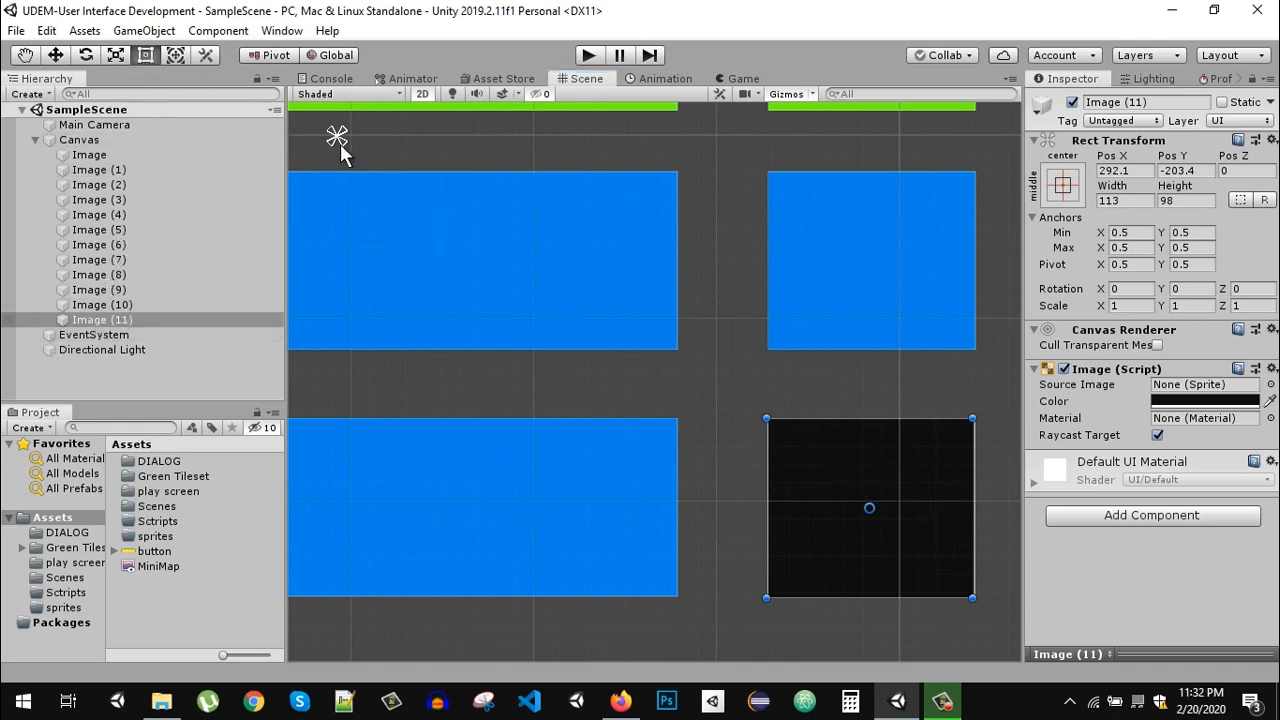
left_click_drag(342, 140, 975, 601)
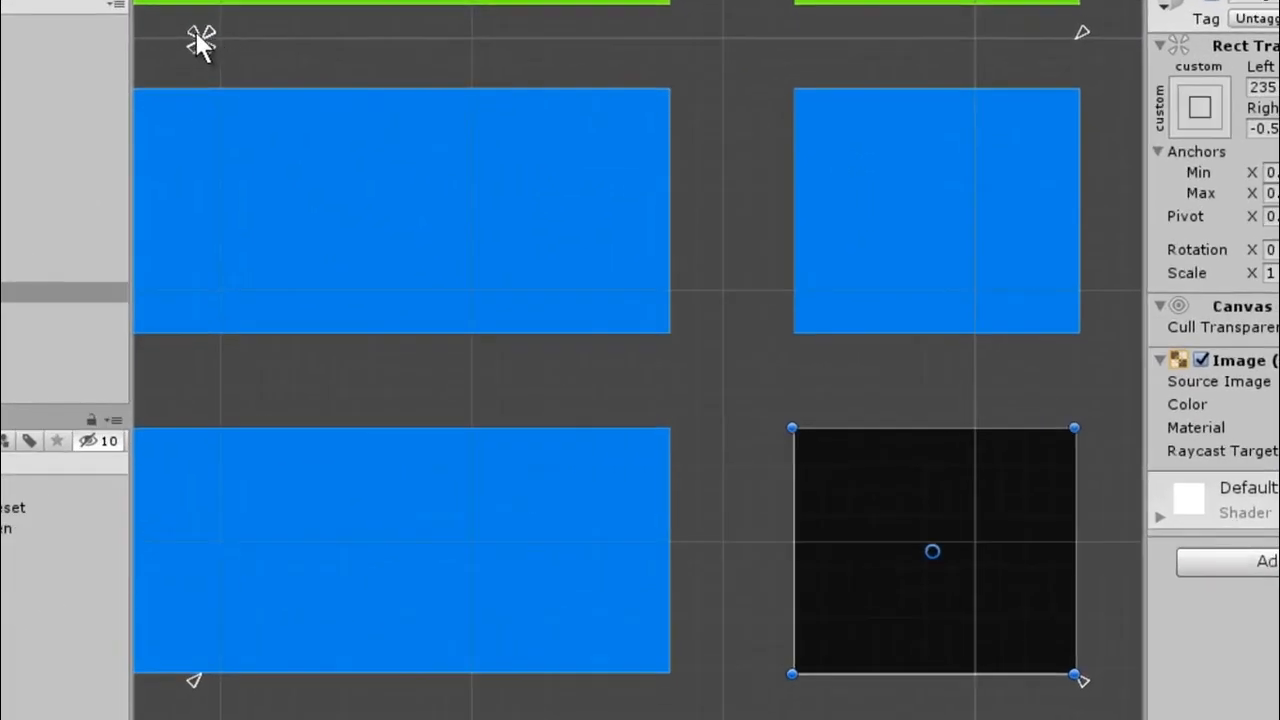
left_click_drag(207, 42, 784, 420)
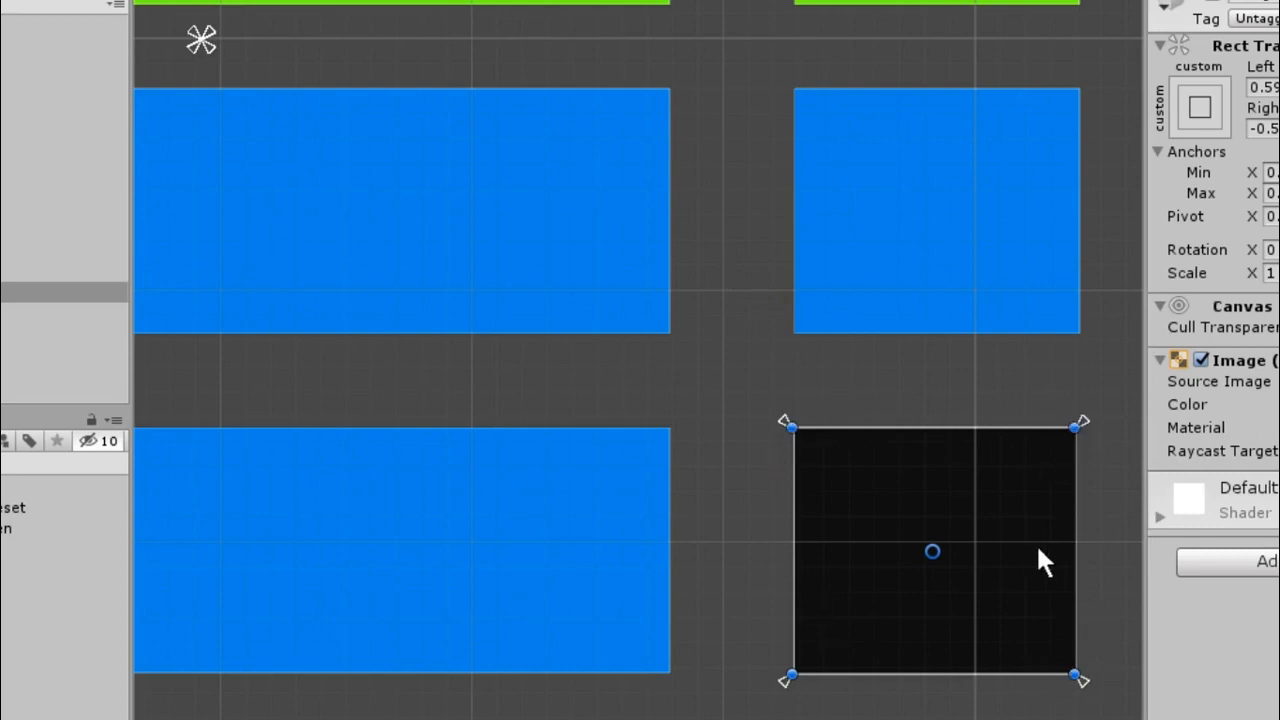
Step: Test the black image's corner anchors by shrinking and enlarging a floating Game view, redock it and return to the Scene view
left_click_drag(782, 10, 671, 333)
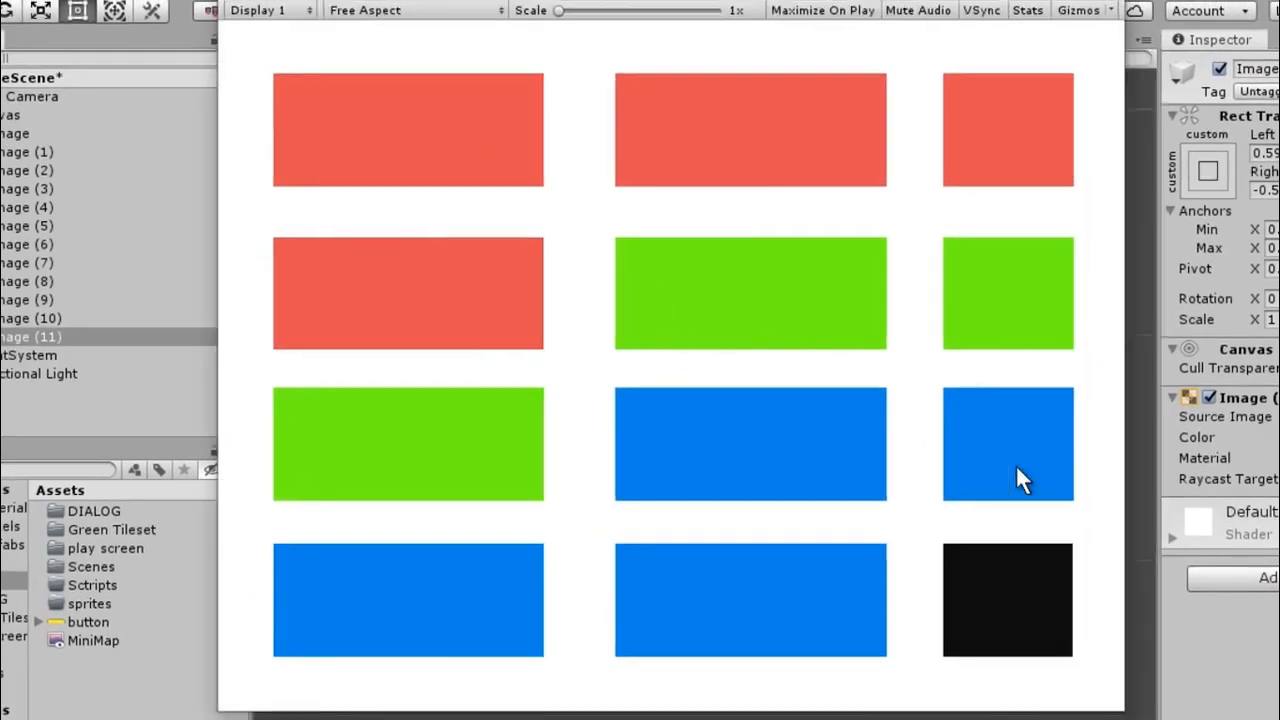
left_click_drag(1124, 708, 841, 459)
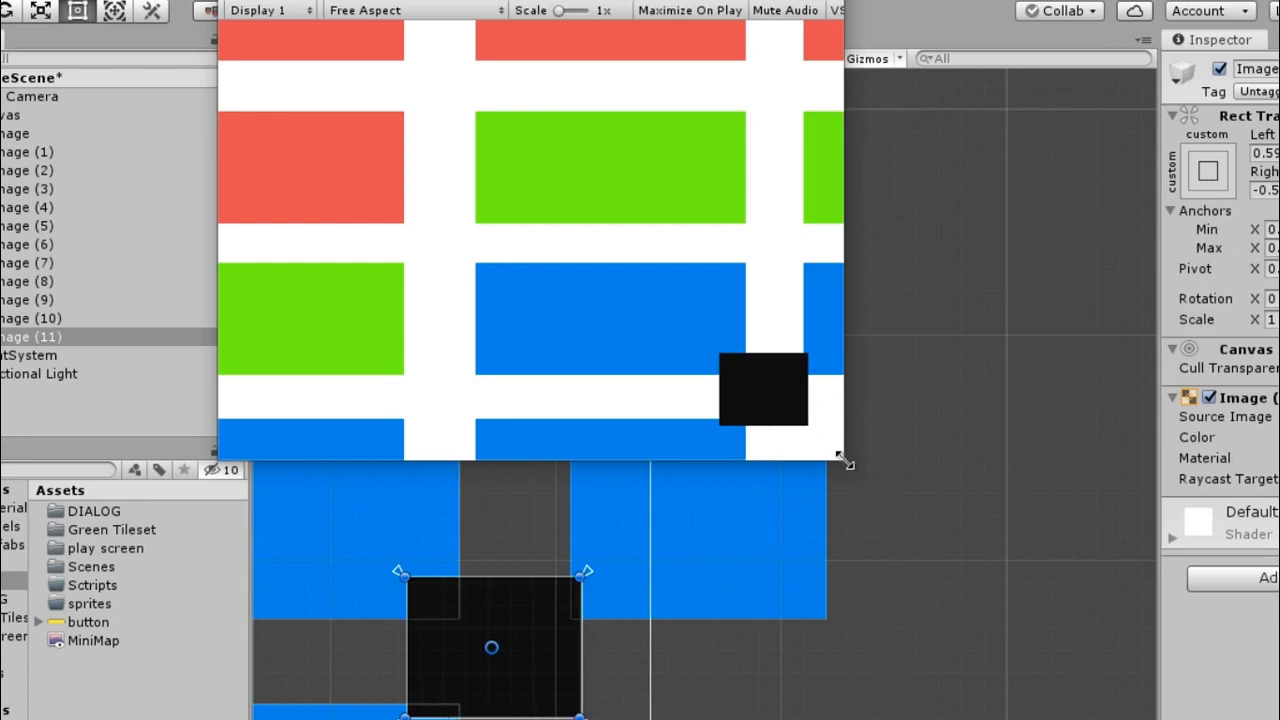
left_click_drag(842, 459, 1275, 715)
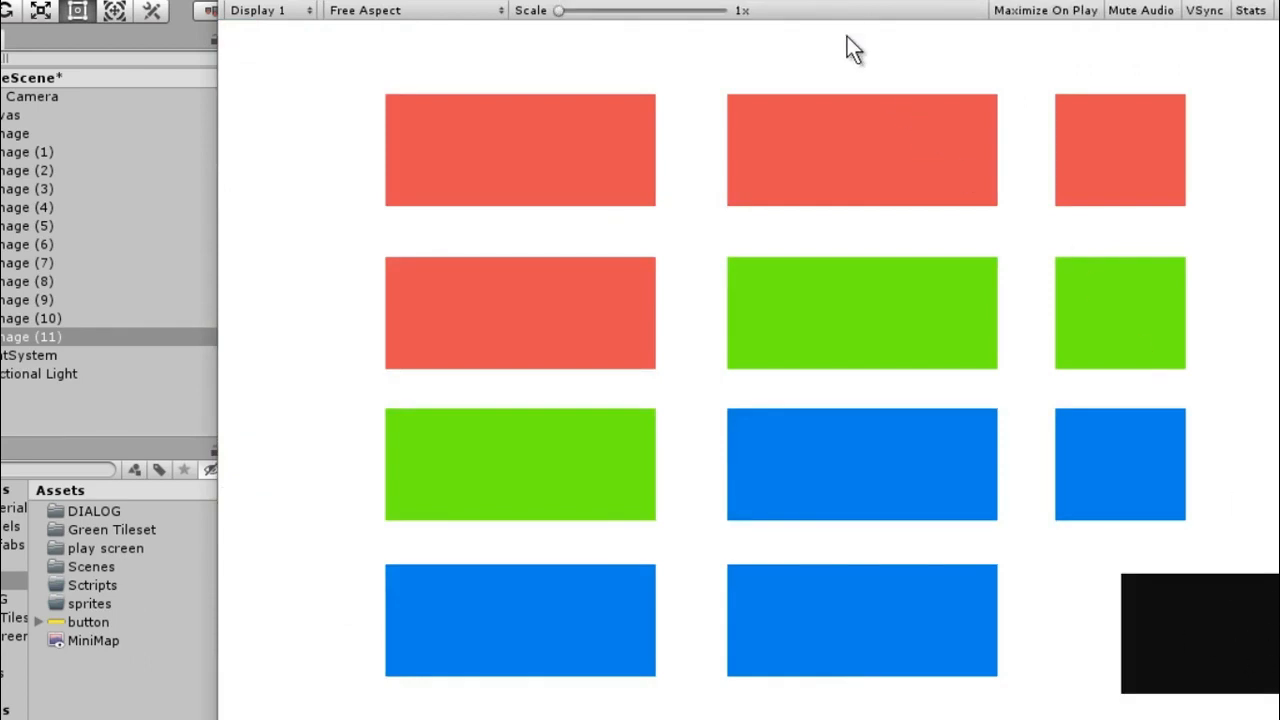
left_click_drag(829, 2, 757, 201)
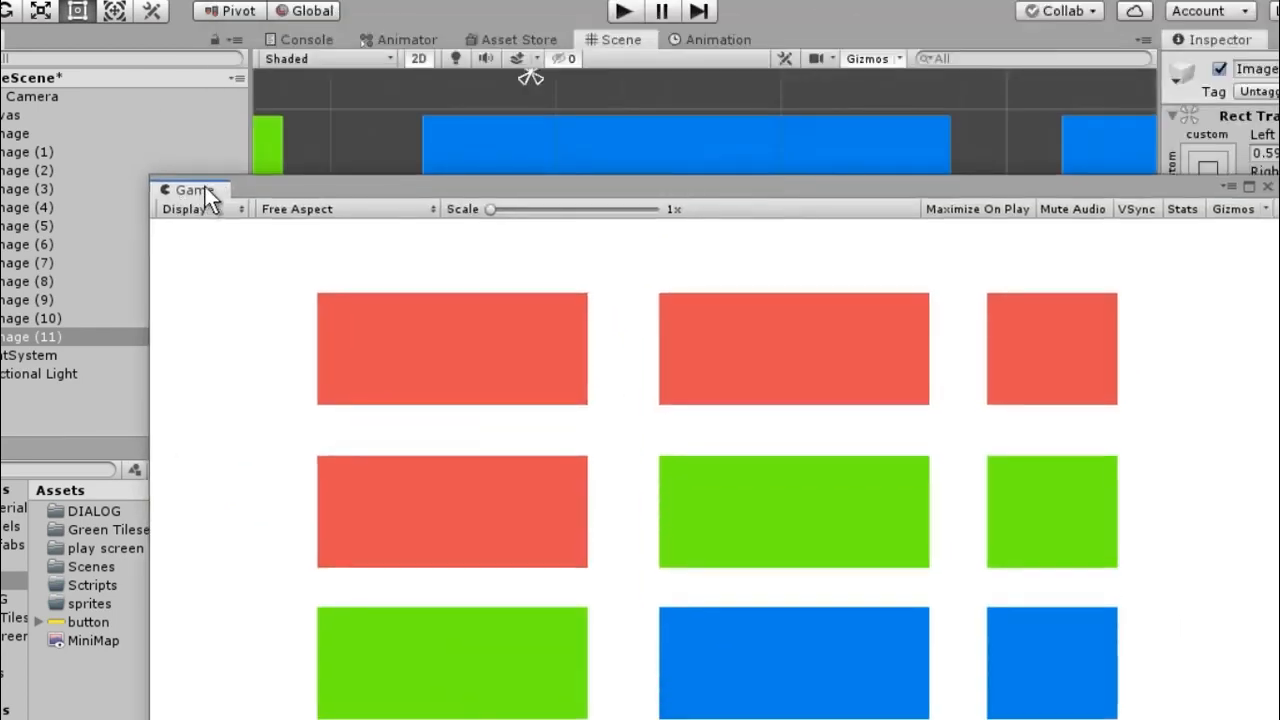
left_click_drag(205, 188, 825, 36)
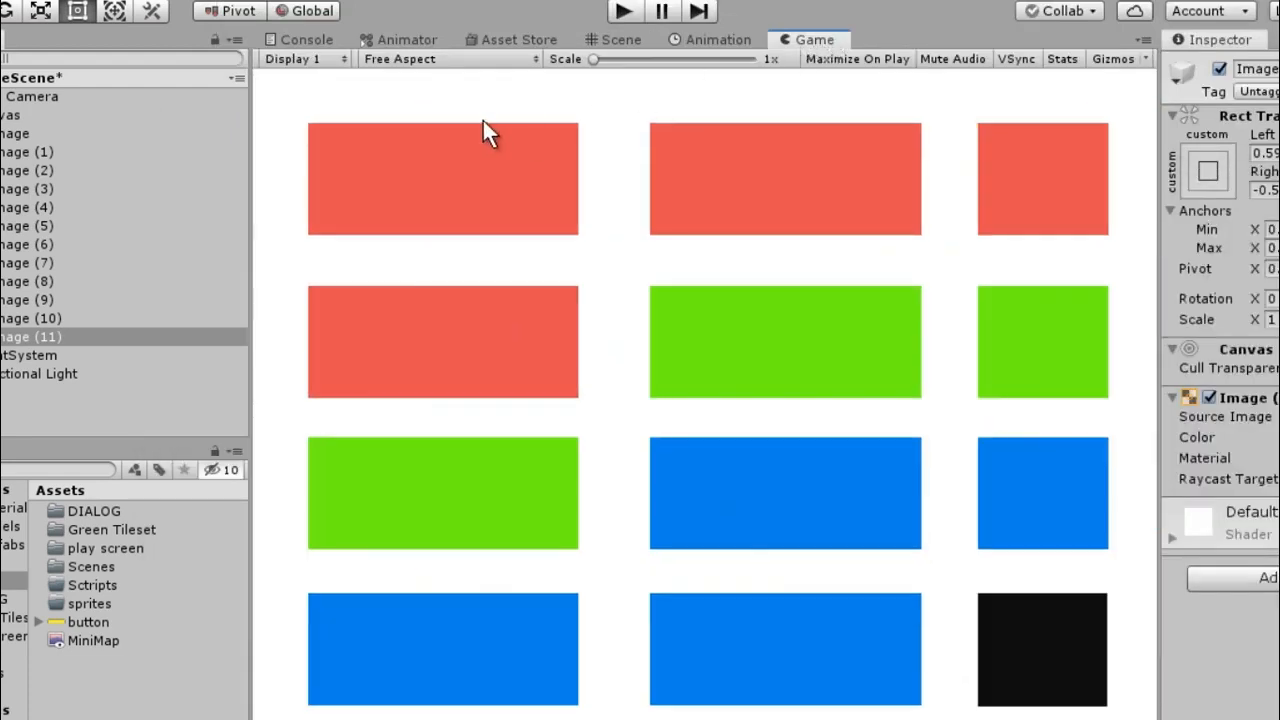
left_click(603, 40)
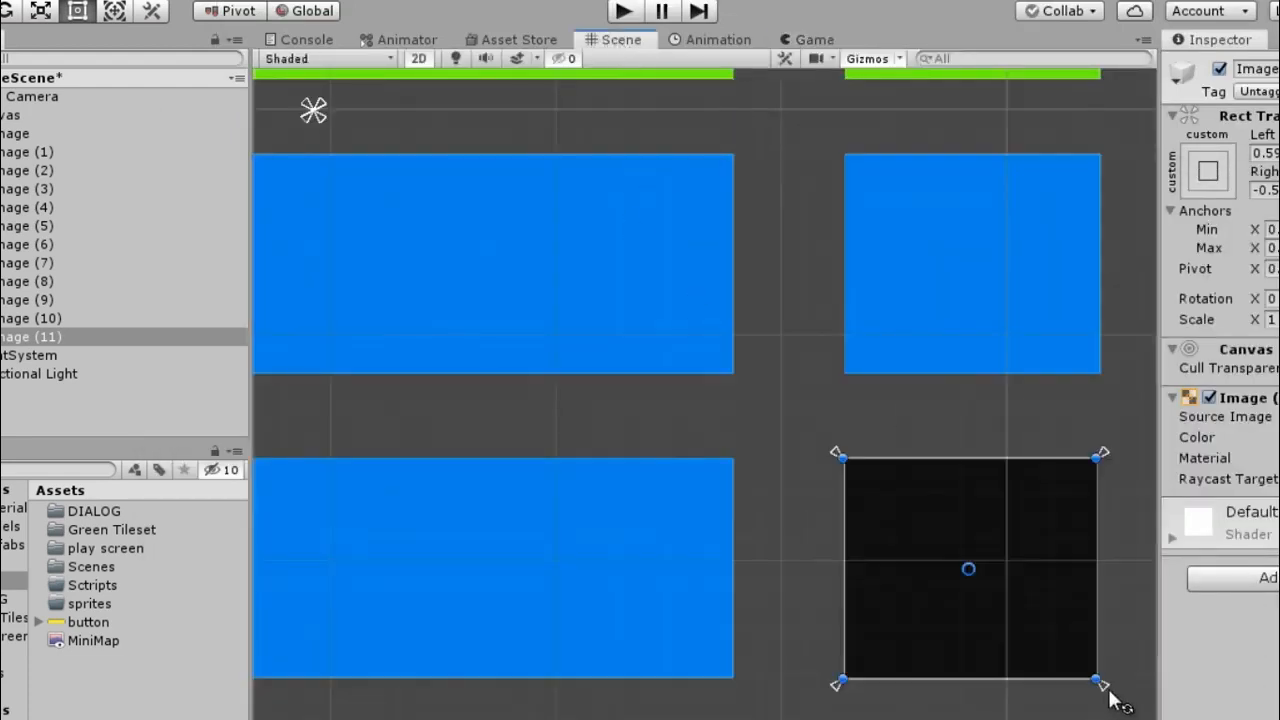
Step: Regroup the black image's anchors into a small rectangle around its upper-left corner, with Min about 0.78, 0.19 and Max about 0.85, 0.255
left_click_drag(1101, 686, 843, 457)
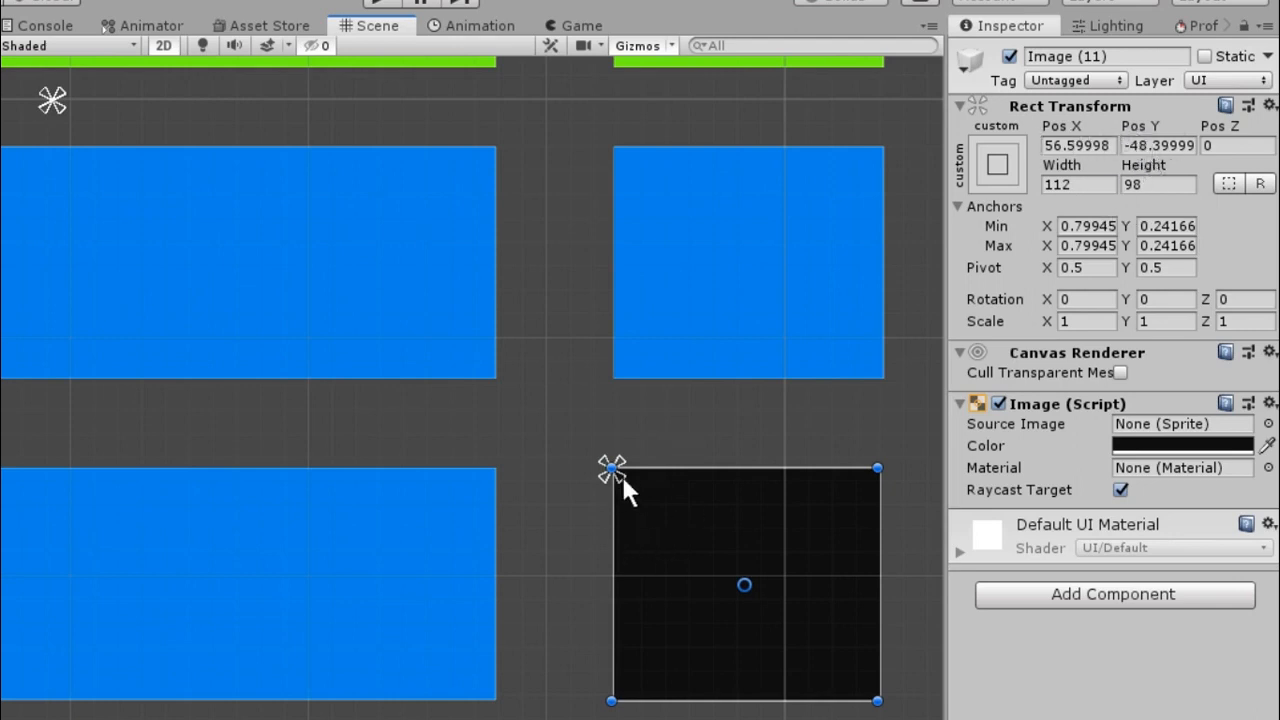
left_click_drag(622, 476, 728, 550)
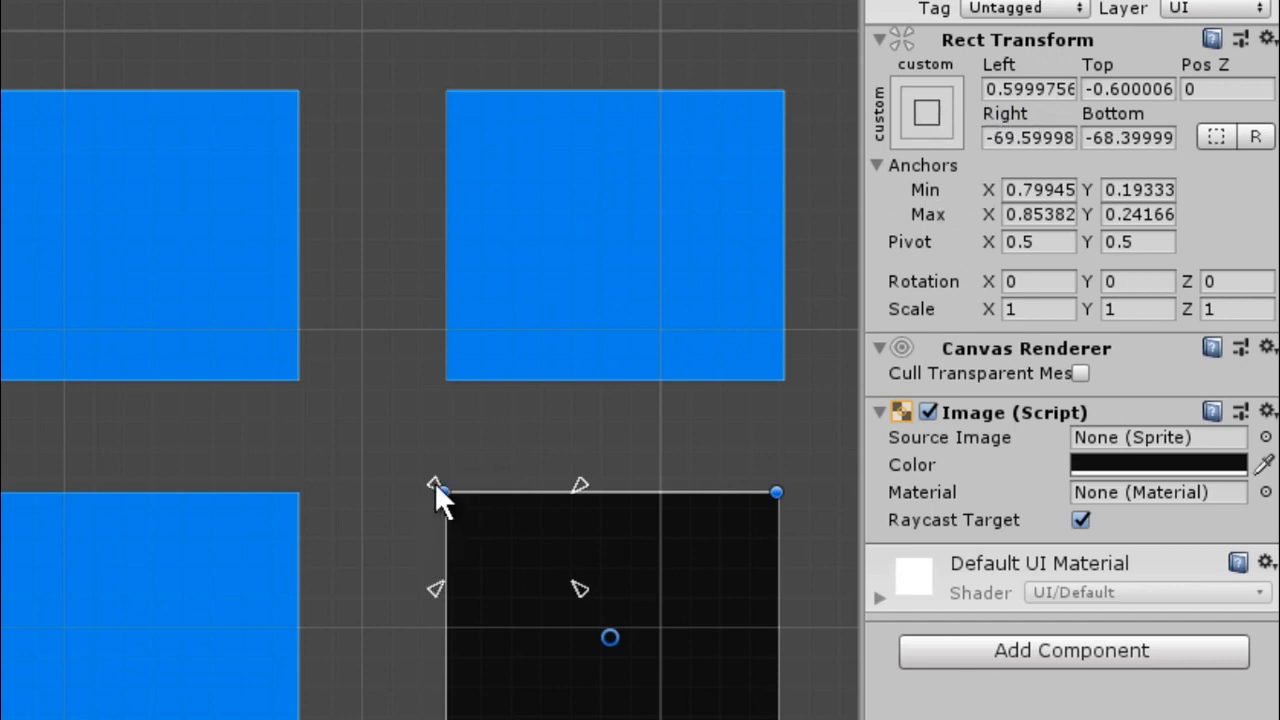
left_click_drag(434, 482, 394, 461)
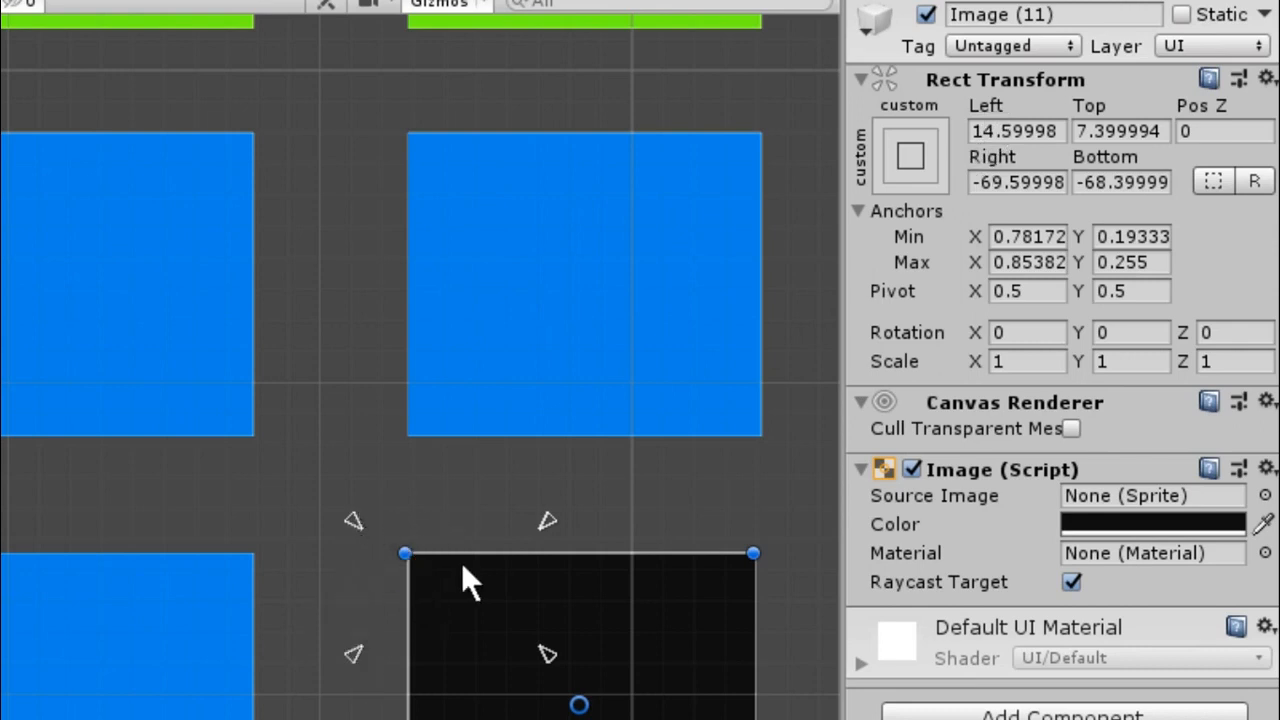
Step: Set the black image's Left, Top, Right and Bottom offsets to 0 so it fills its anchor rectangle
left_click(990, 131)
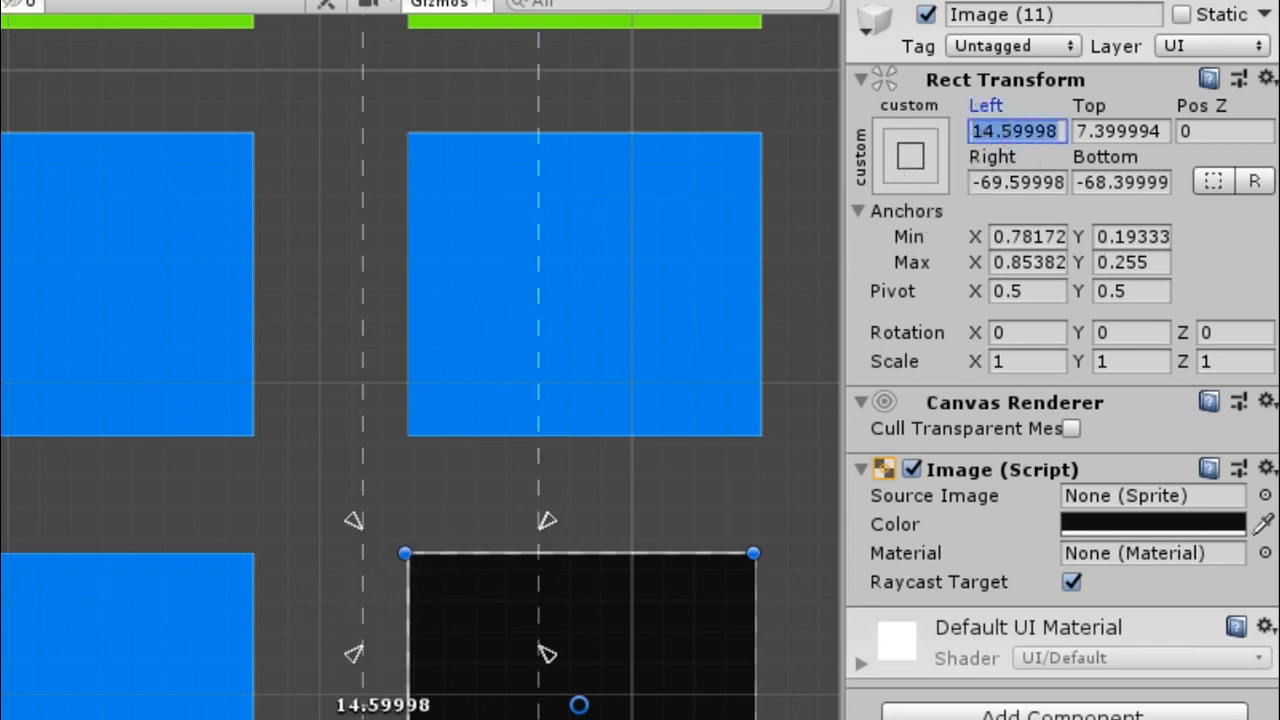
type("0")
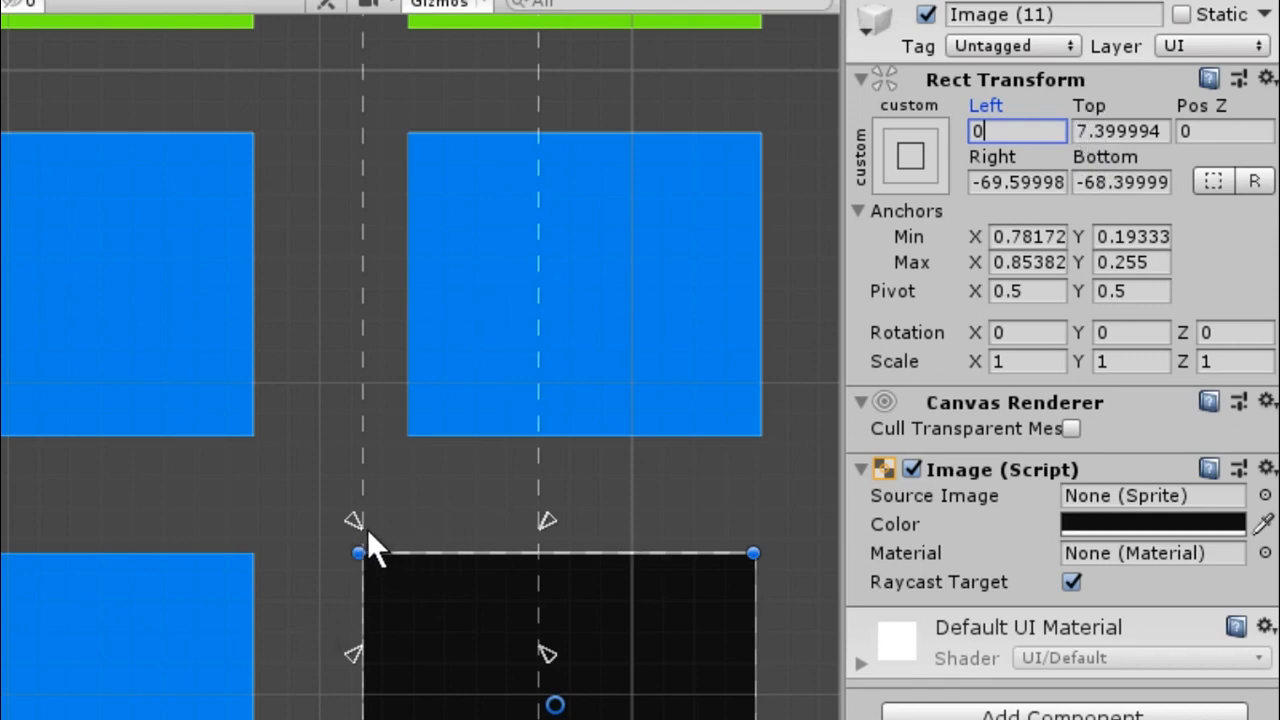
scroll(358, 608, "up", 2)
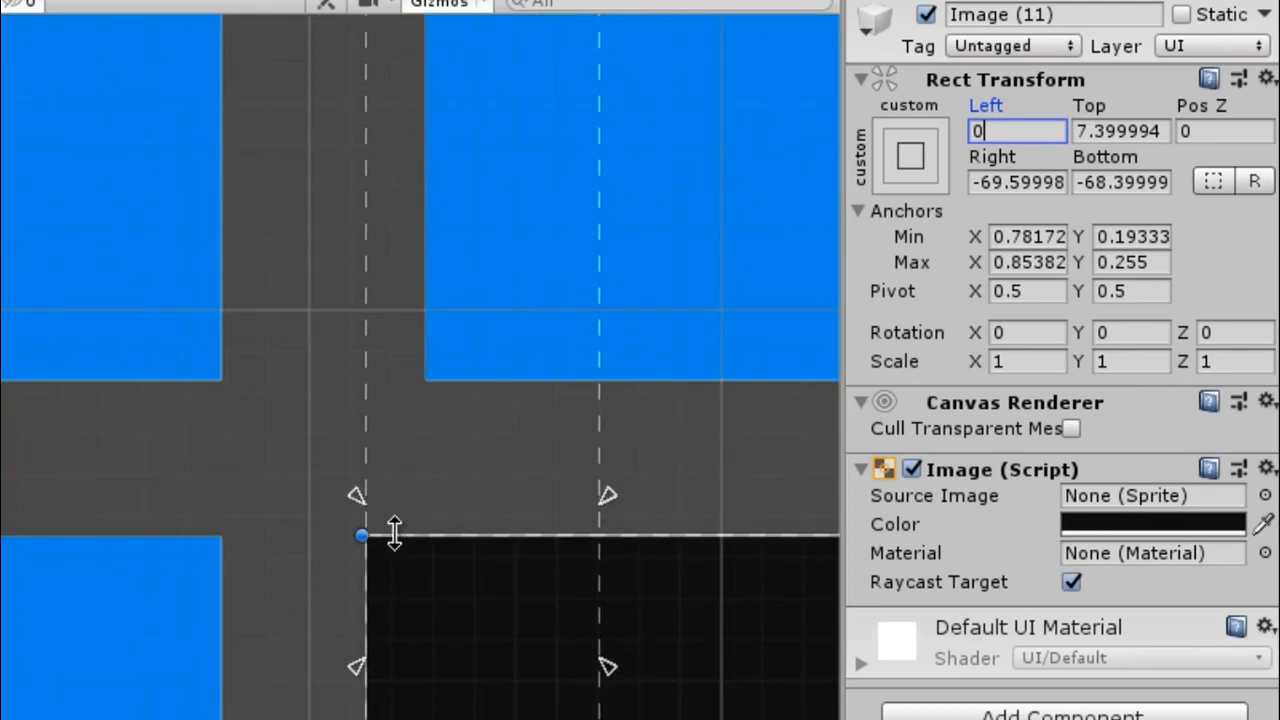
left_click(1136, 138)
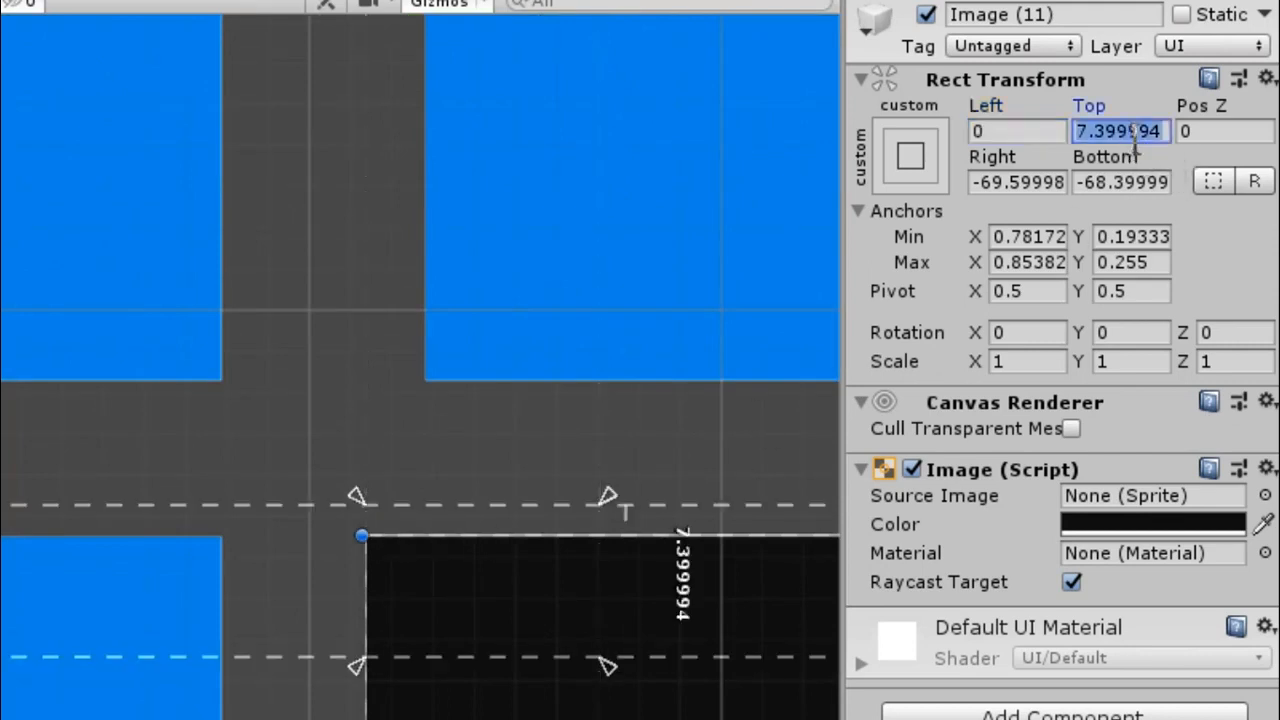
type("0")
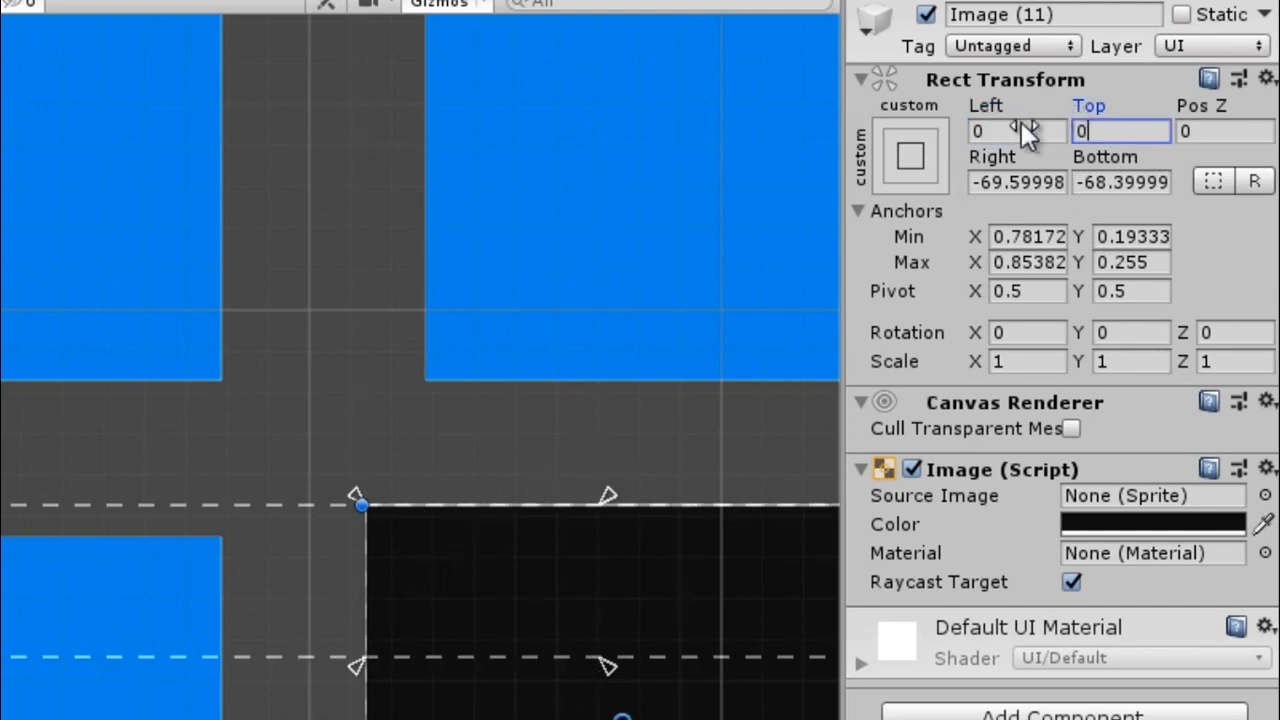
middle_click_drag(640, 428, 319, 269)
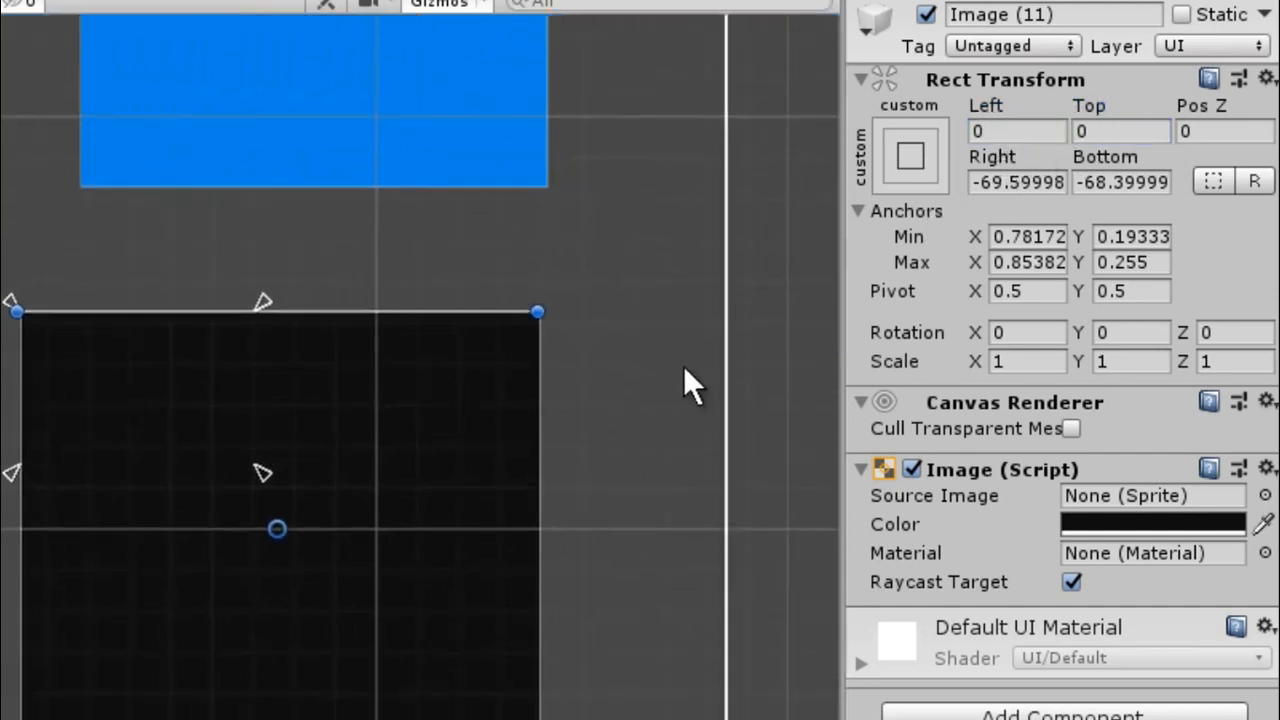
left_click(1007, 182)
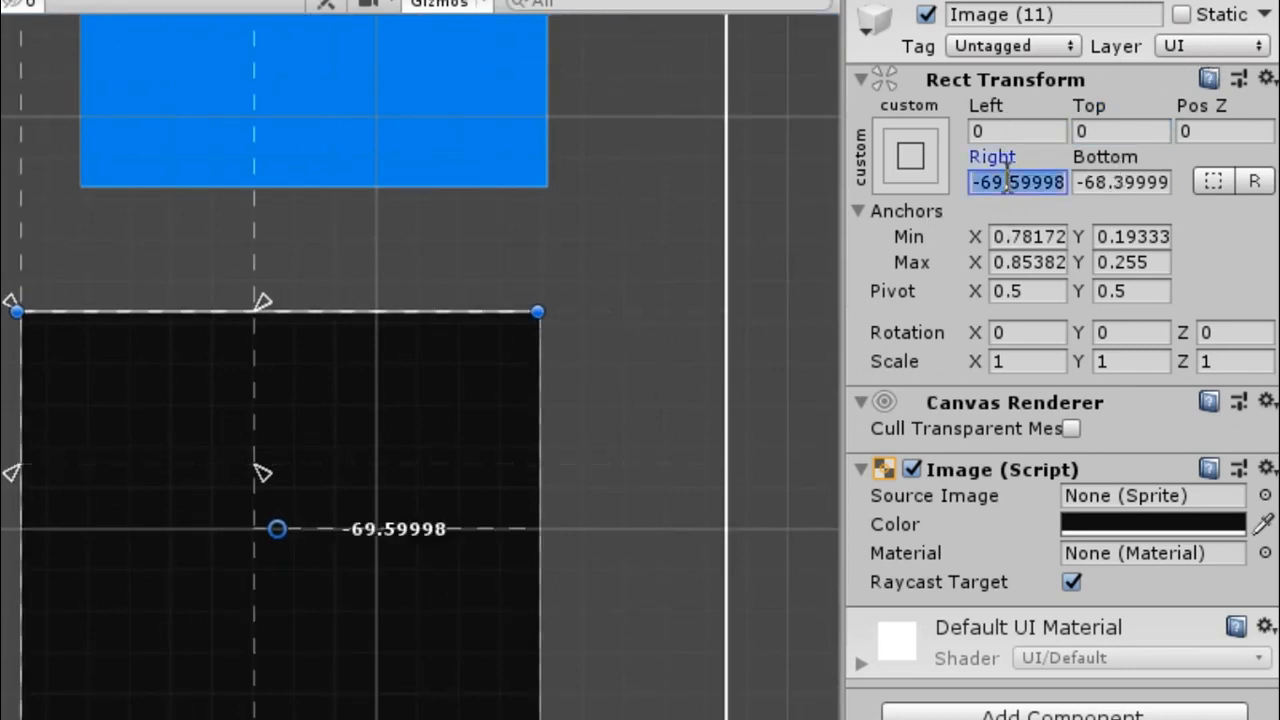
type("0")
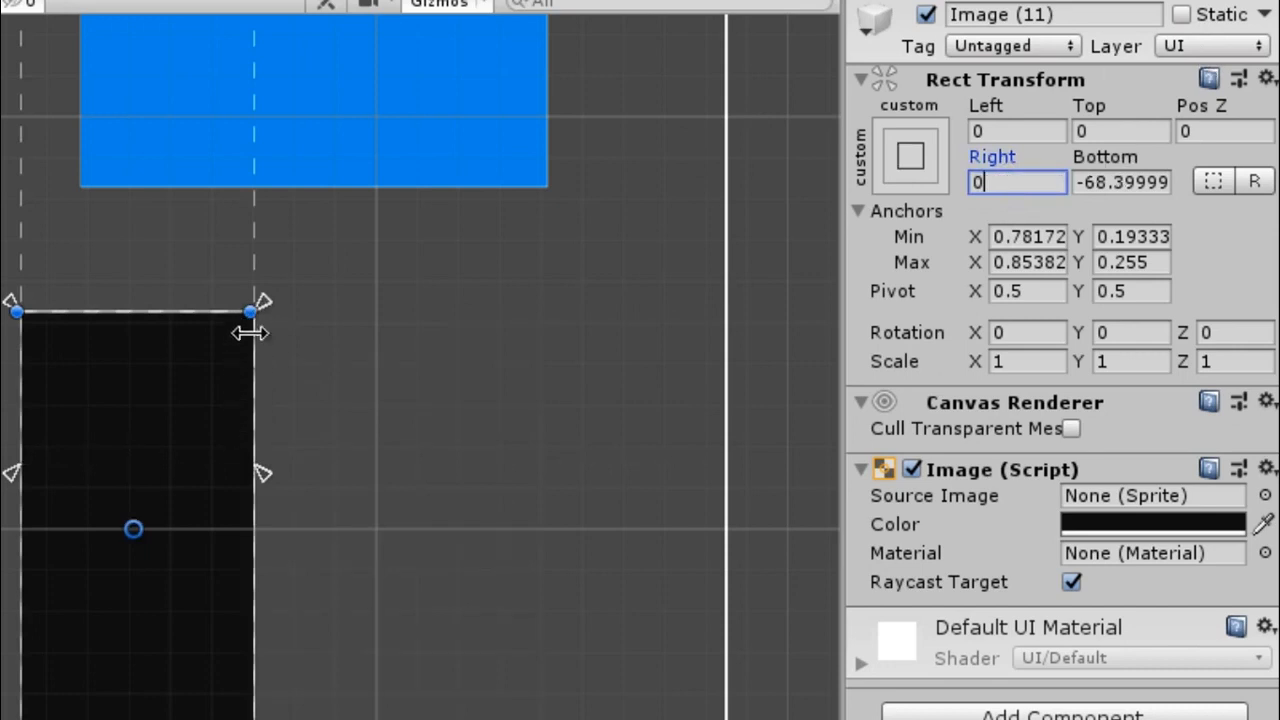
left_click(1111, 181)
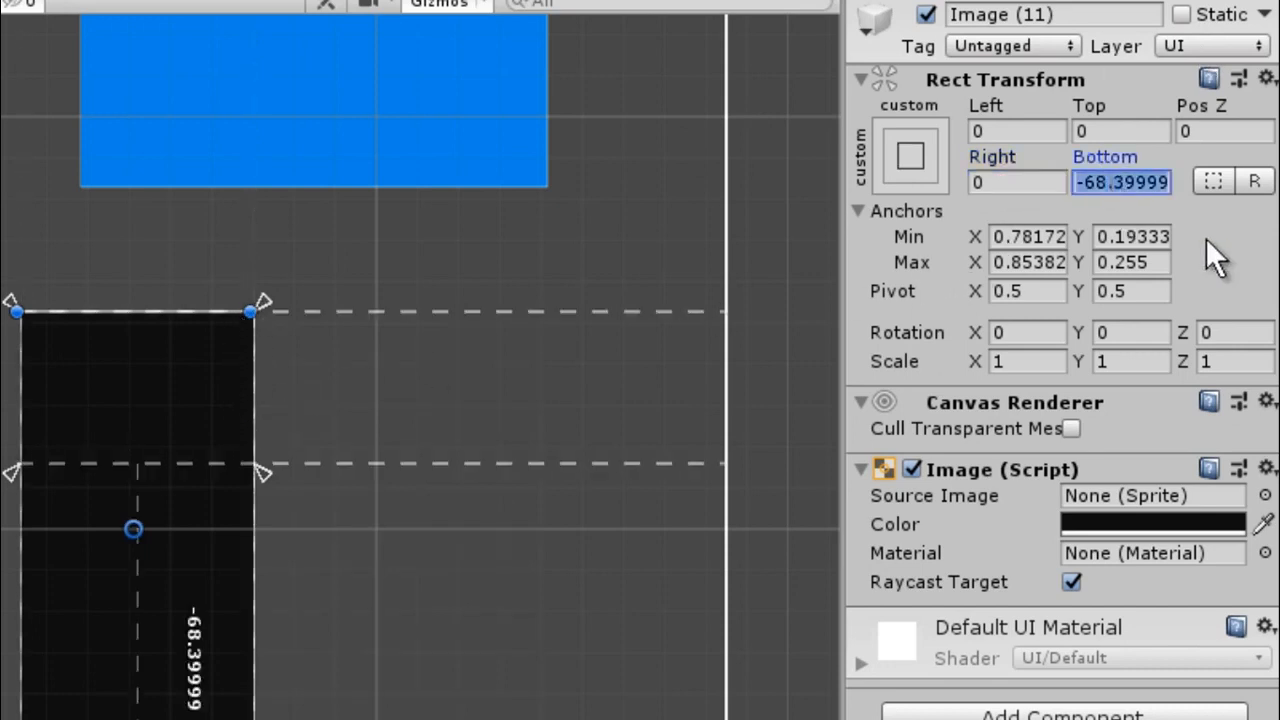
type("0")
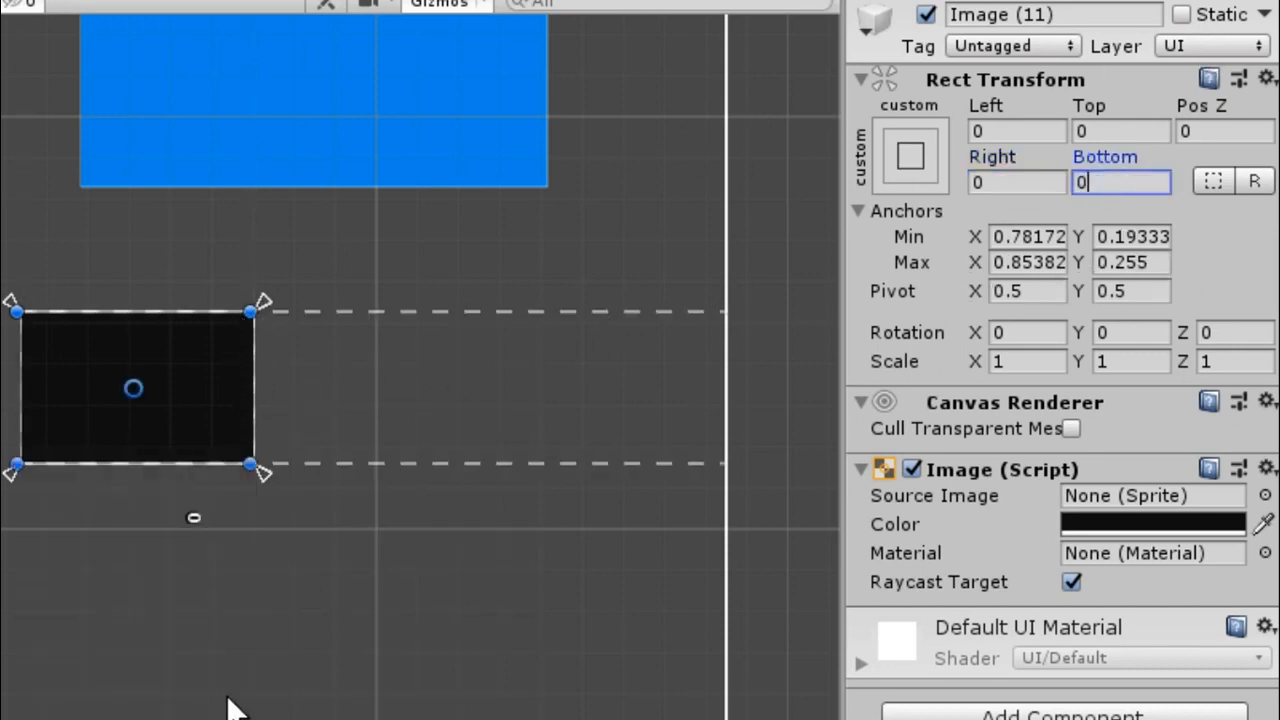
left_click(47, 346)
left_click(228, 389)
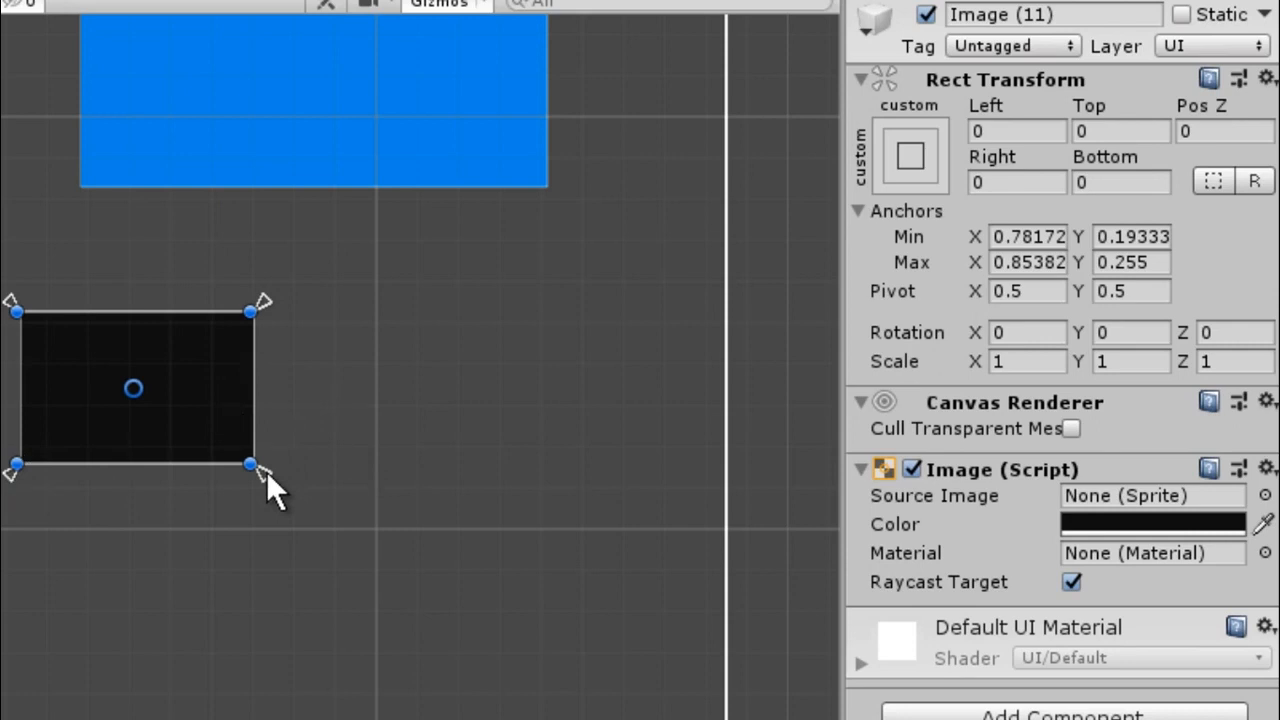
Step: Collapse the black image's anchors onto its upper-left corner, and try the pivot nearer the right edge before setting Pivot X to 0.5
left_click_drag(266, 471, 31, 320)
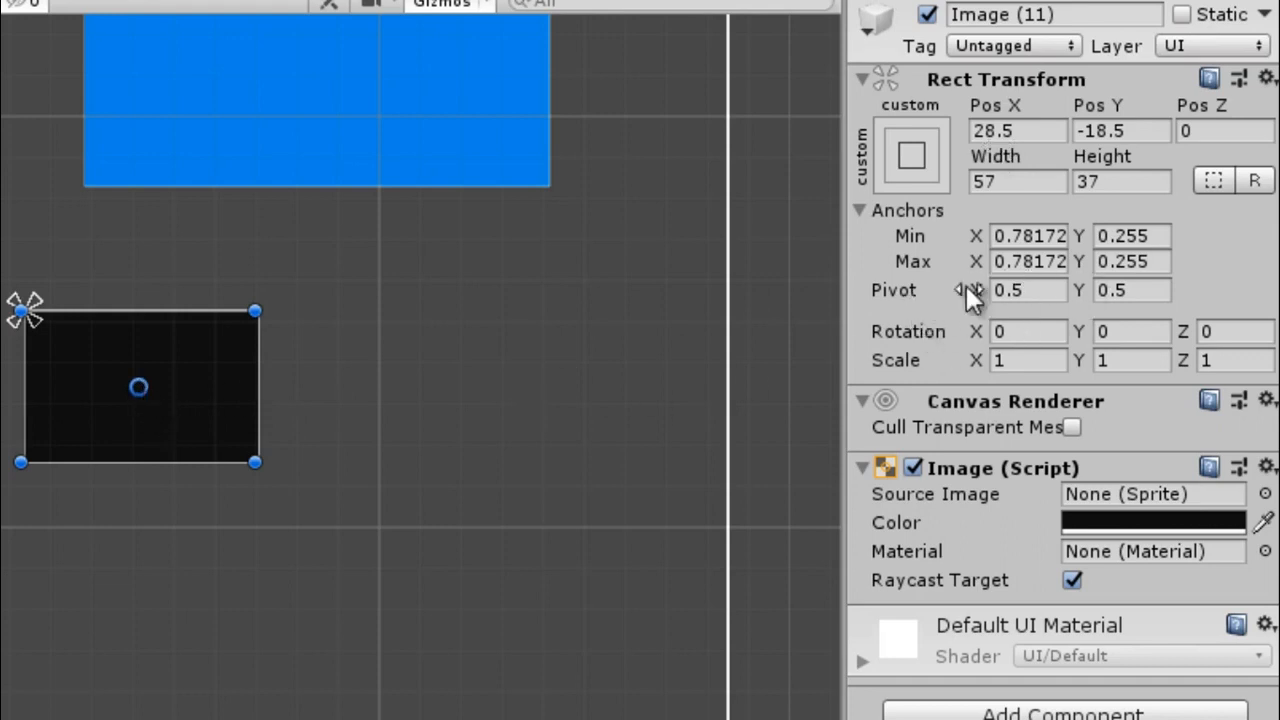
left_click_drag(145, 387, 214, 390)
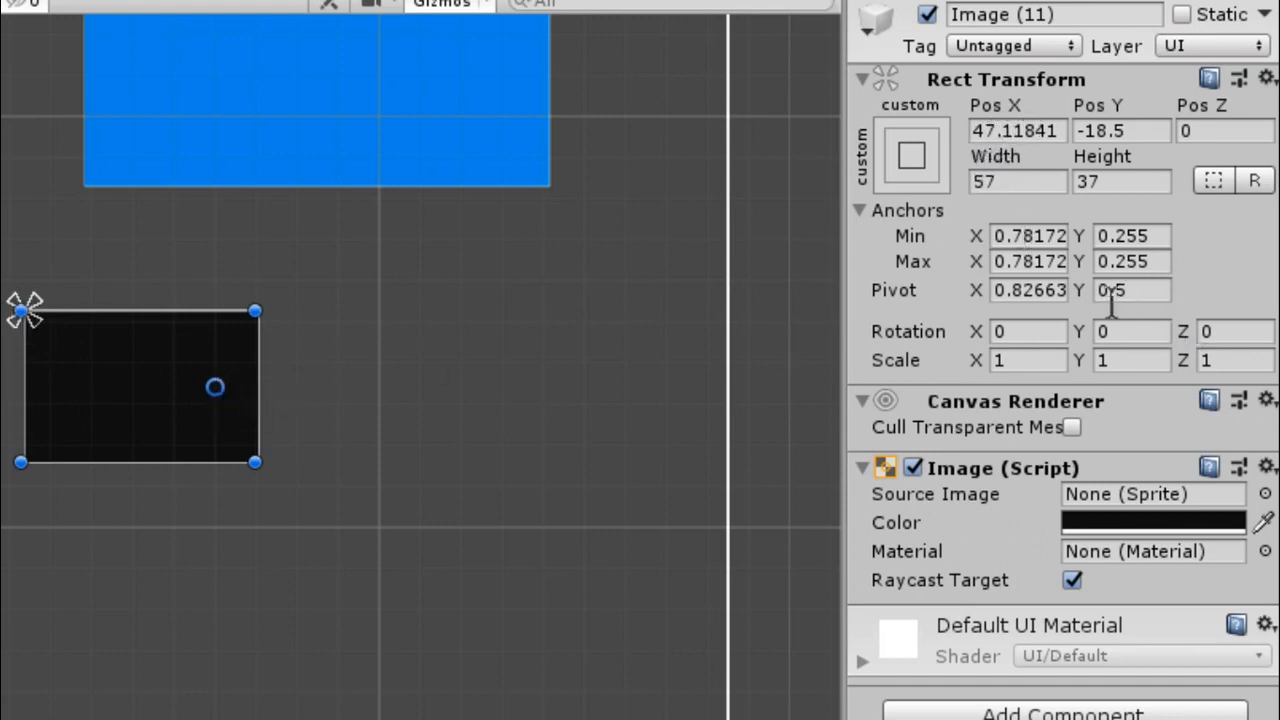
left_click(1024, 290)
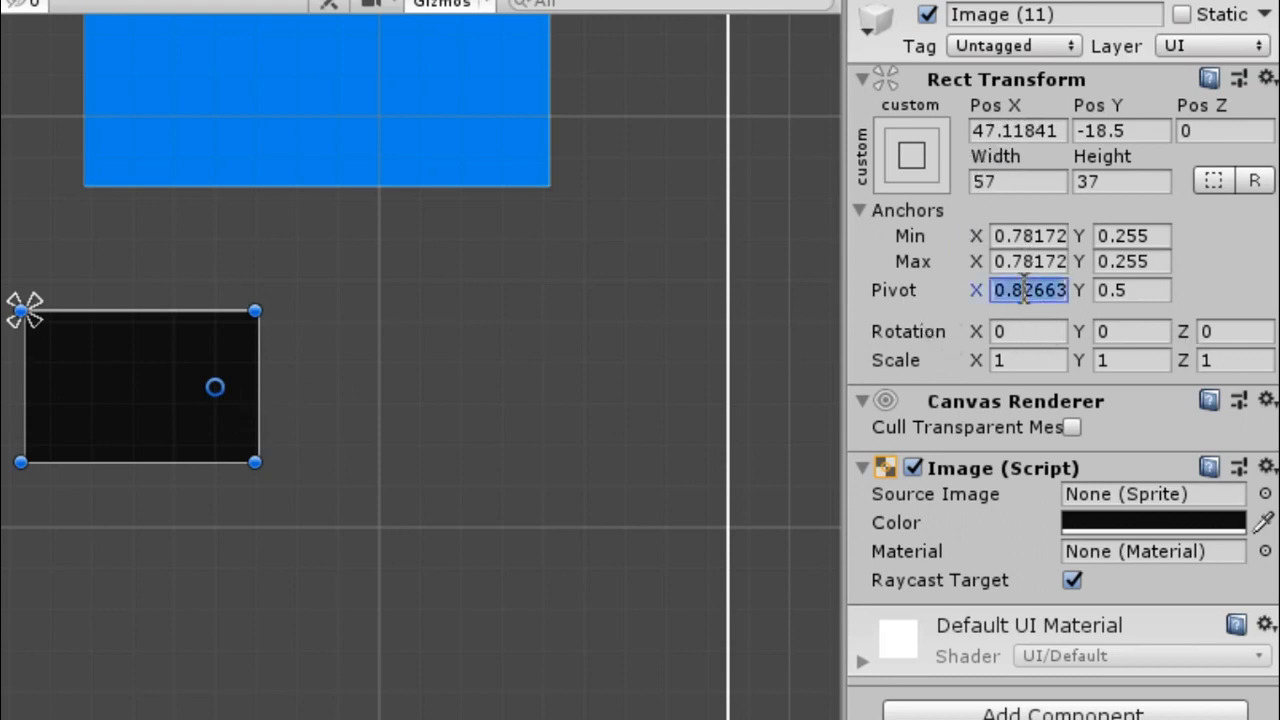
type("0.5")
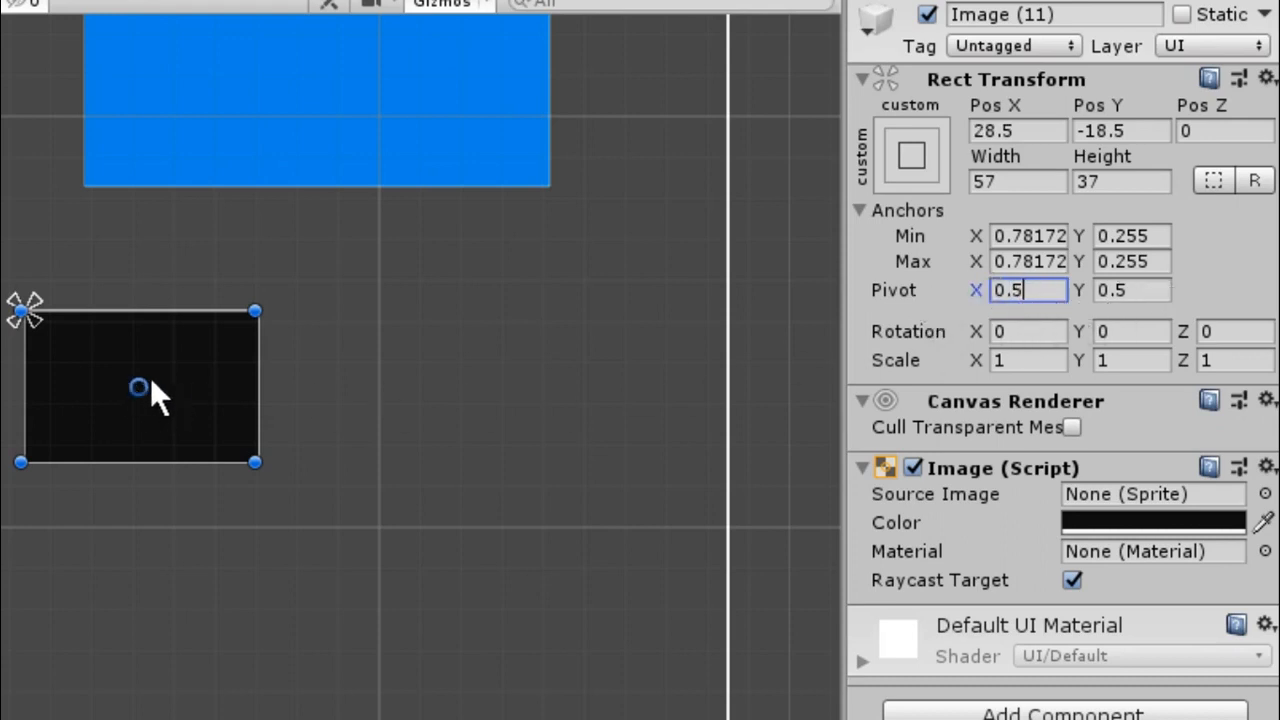
Step: Set the black image's pivot to X 0, Y 0 at its lower-left corner, and change Y to 1 for the upper-left corner
double_click(1017, 300)
type("0")
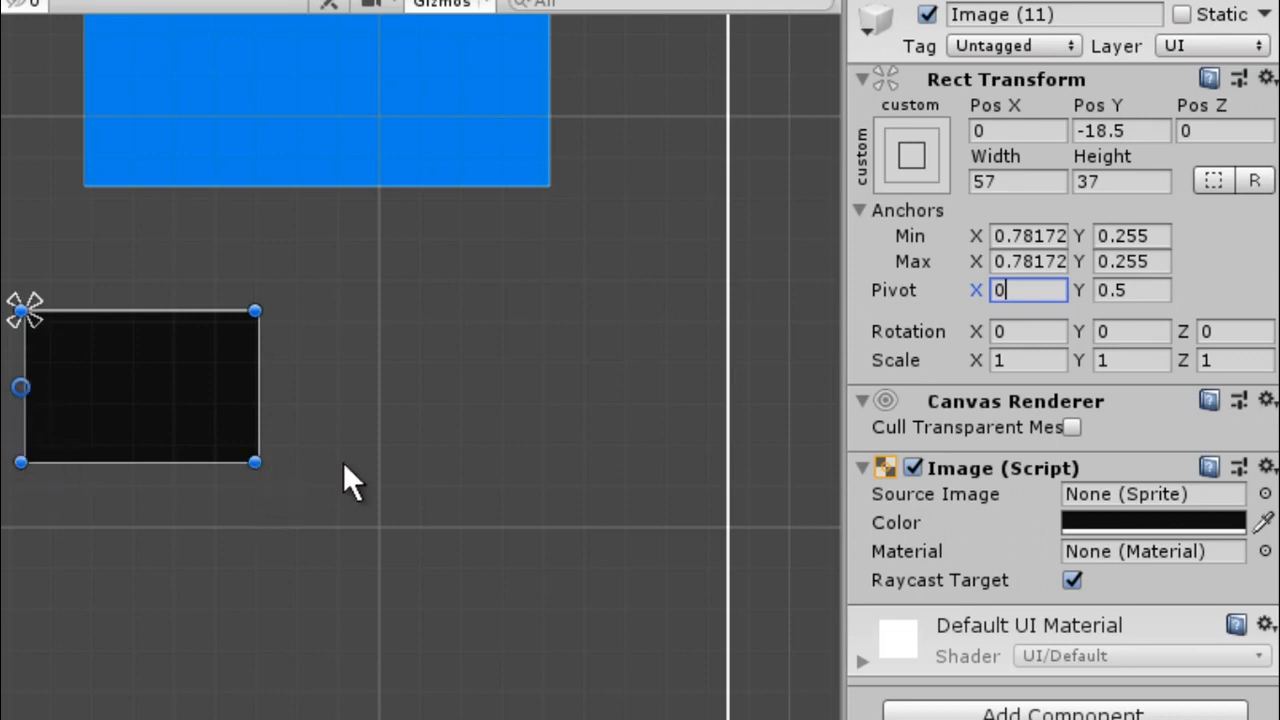
left_click(1147, 291)
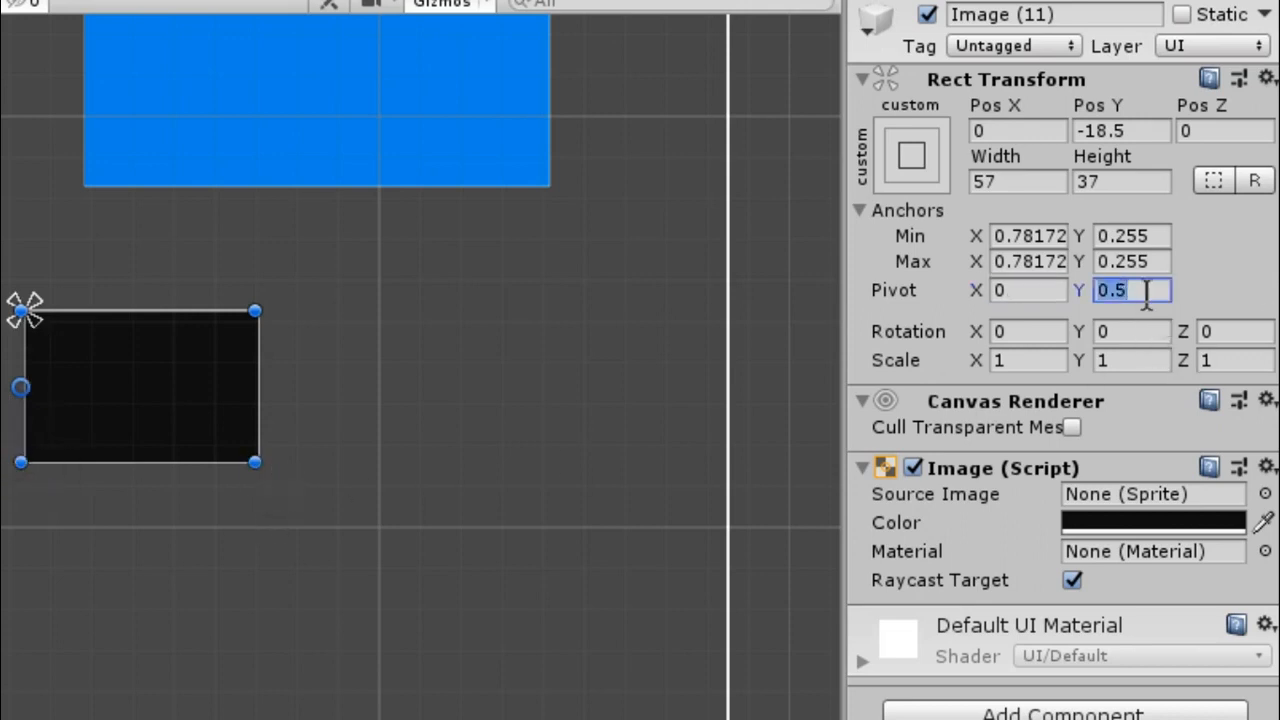
type("0")
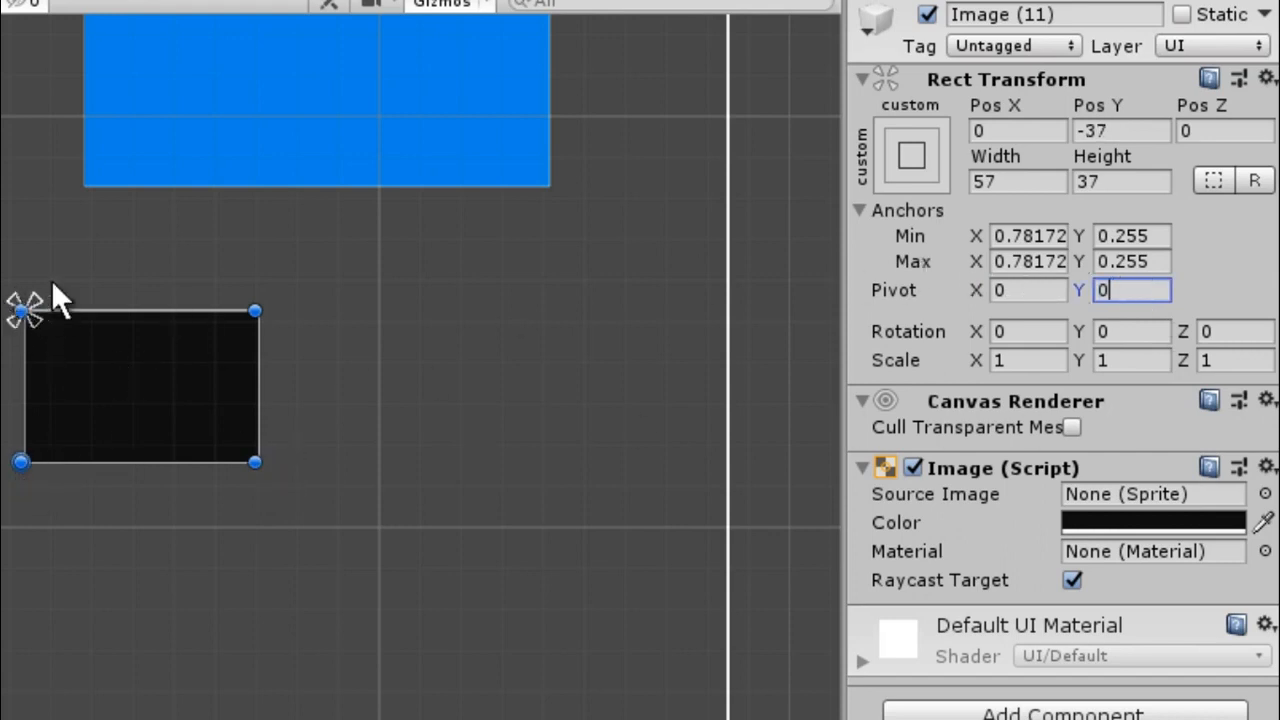
left_click_drag(1162, 292, 1034, 284)
type("1")
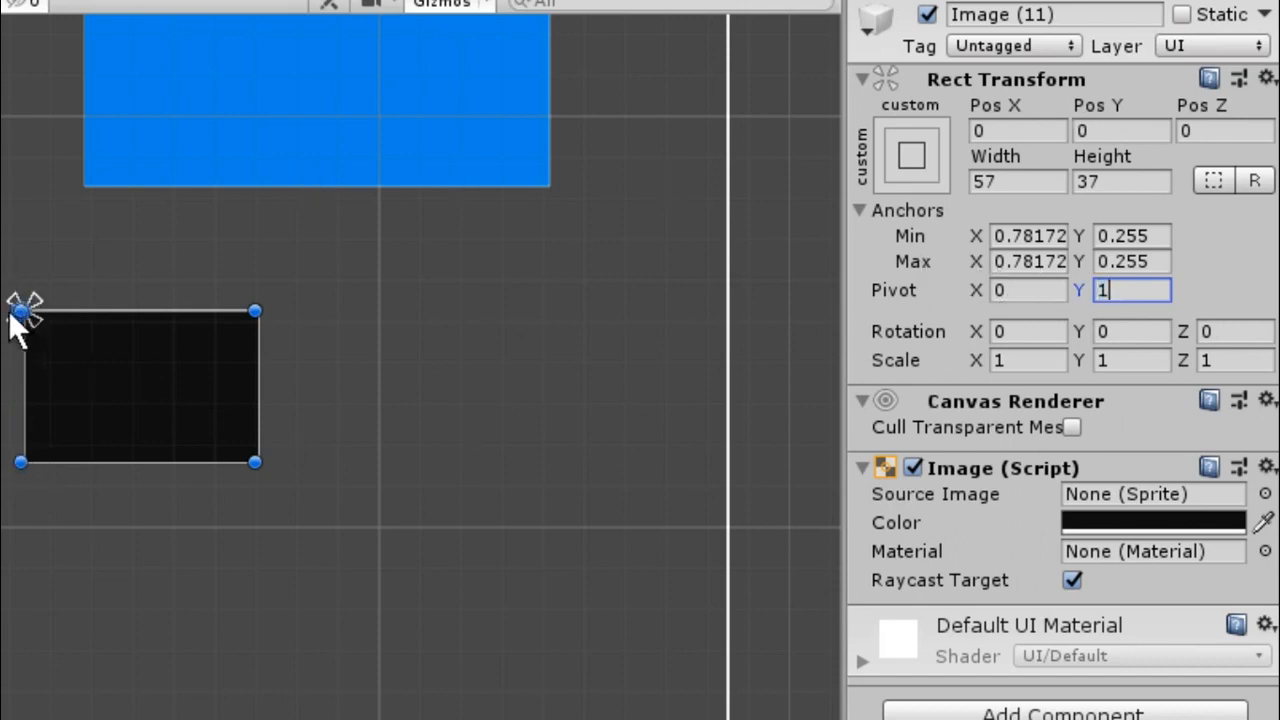
Step: Undo a trial resize of the black image from its upper-left corner and set its pivot to X 0.5, Y 0.5
left_click_drag(12, 316, 117, 363)
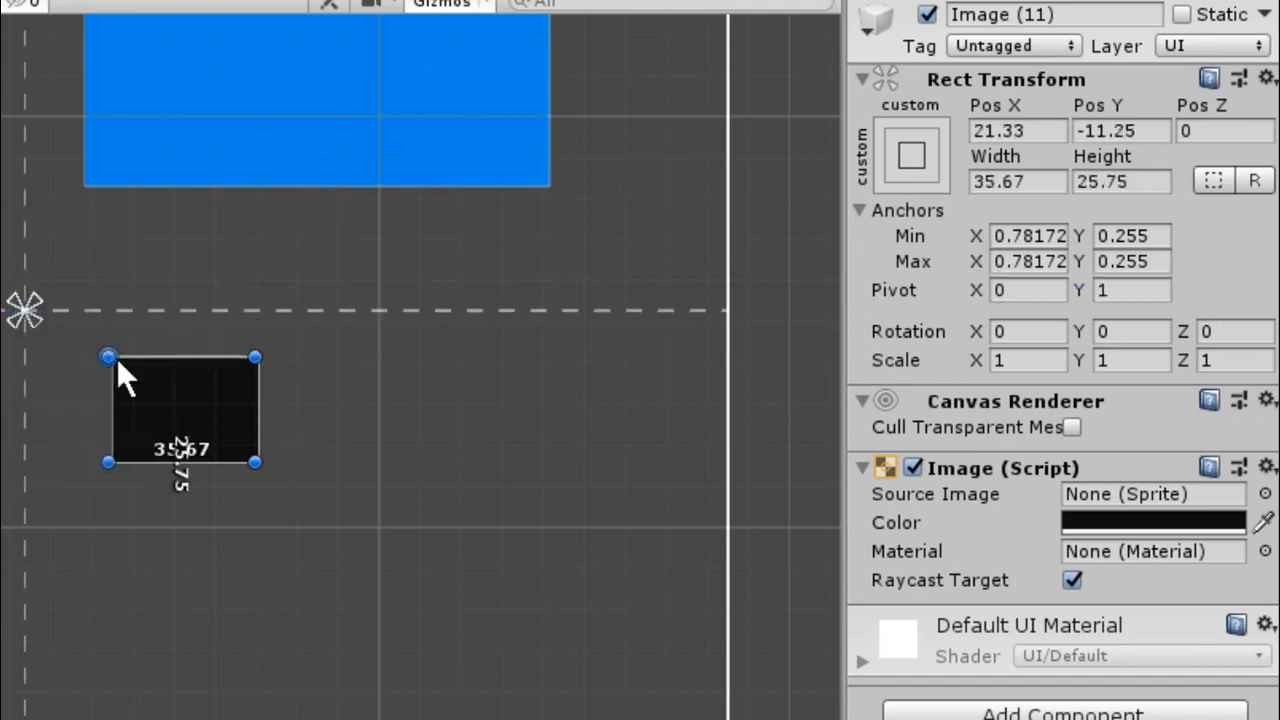
key("ctrl+z")
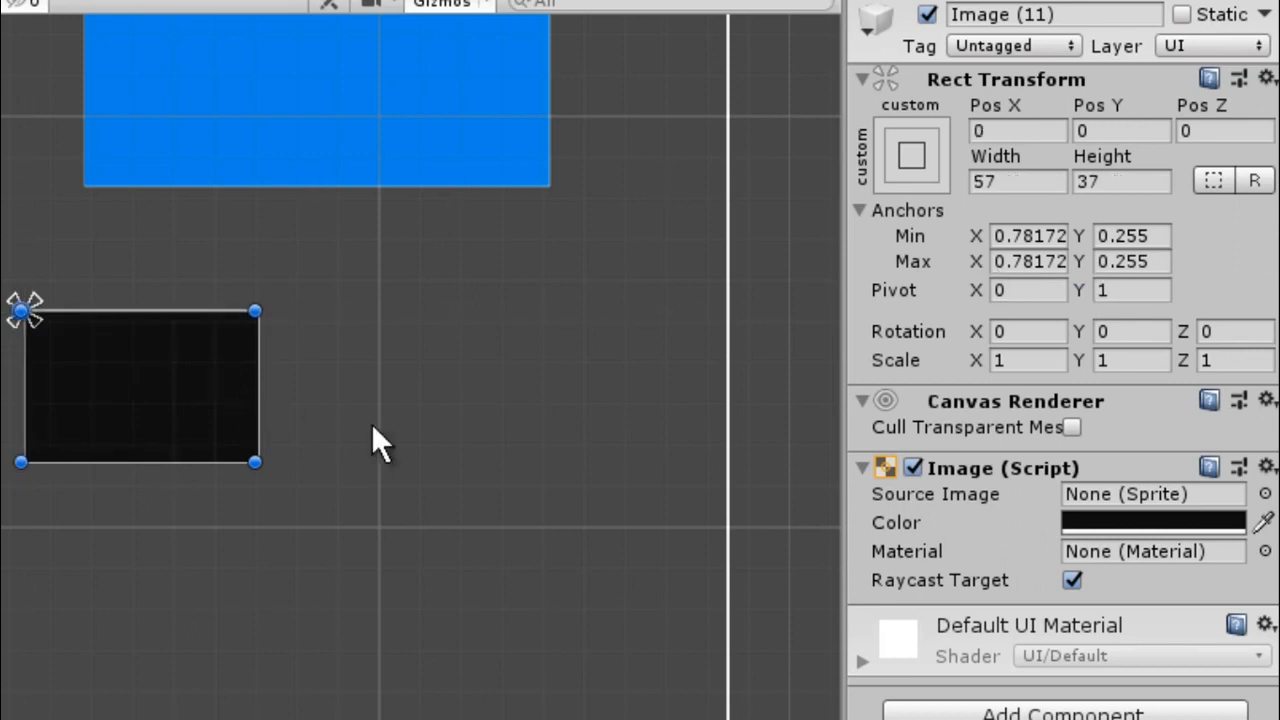
left_click(1046, 289)
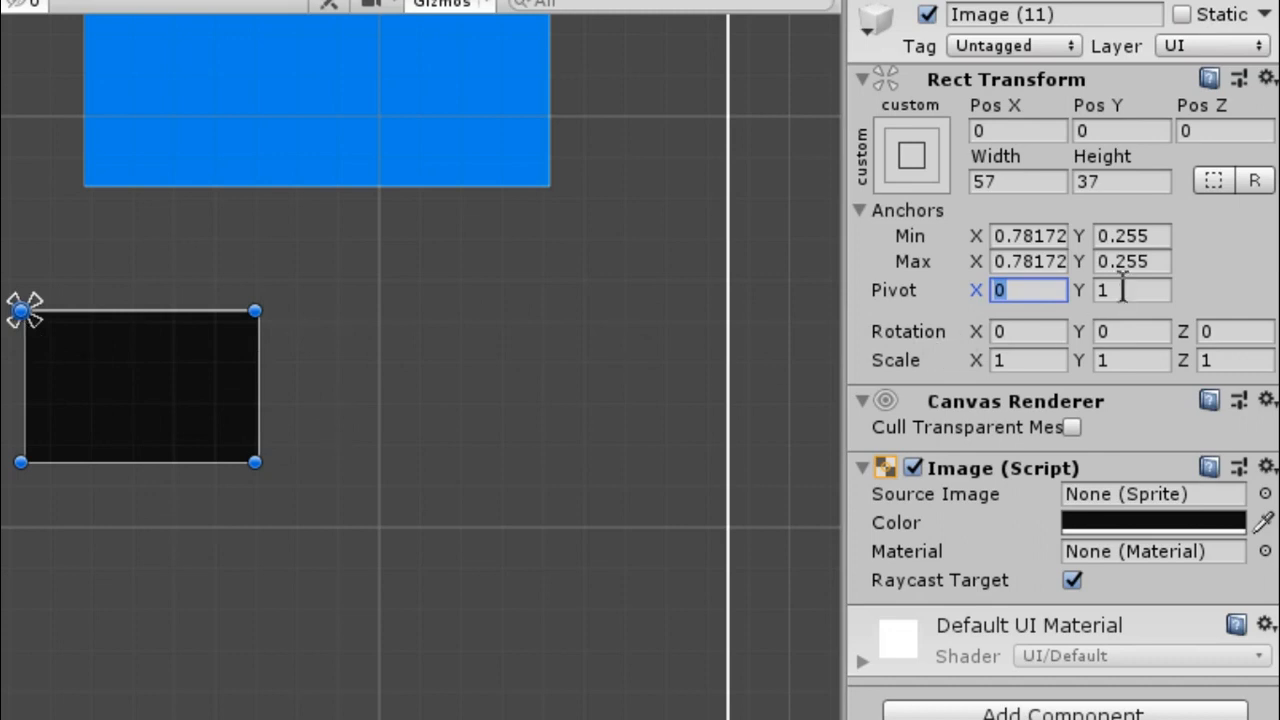
type("0.5")
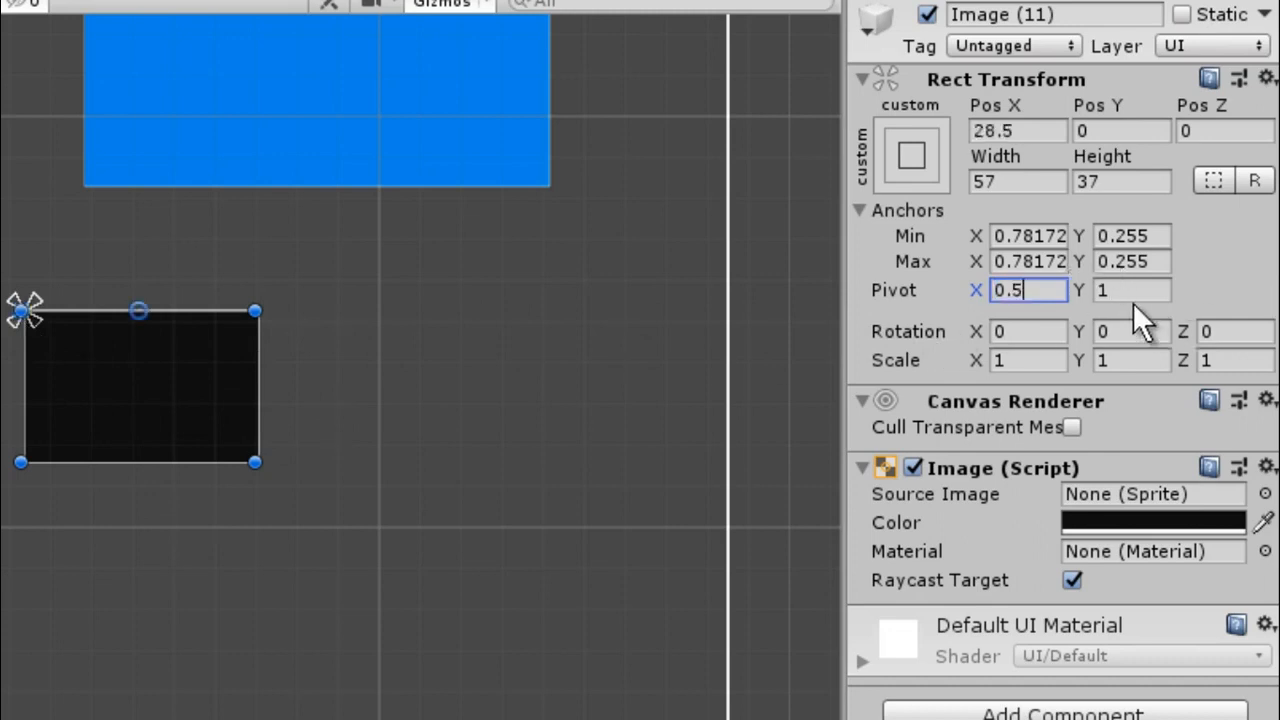
left_click(1155, 289)
type("0.5")
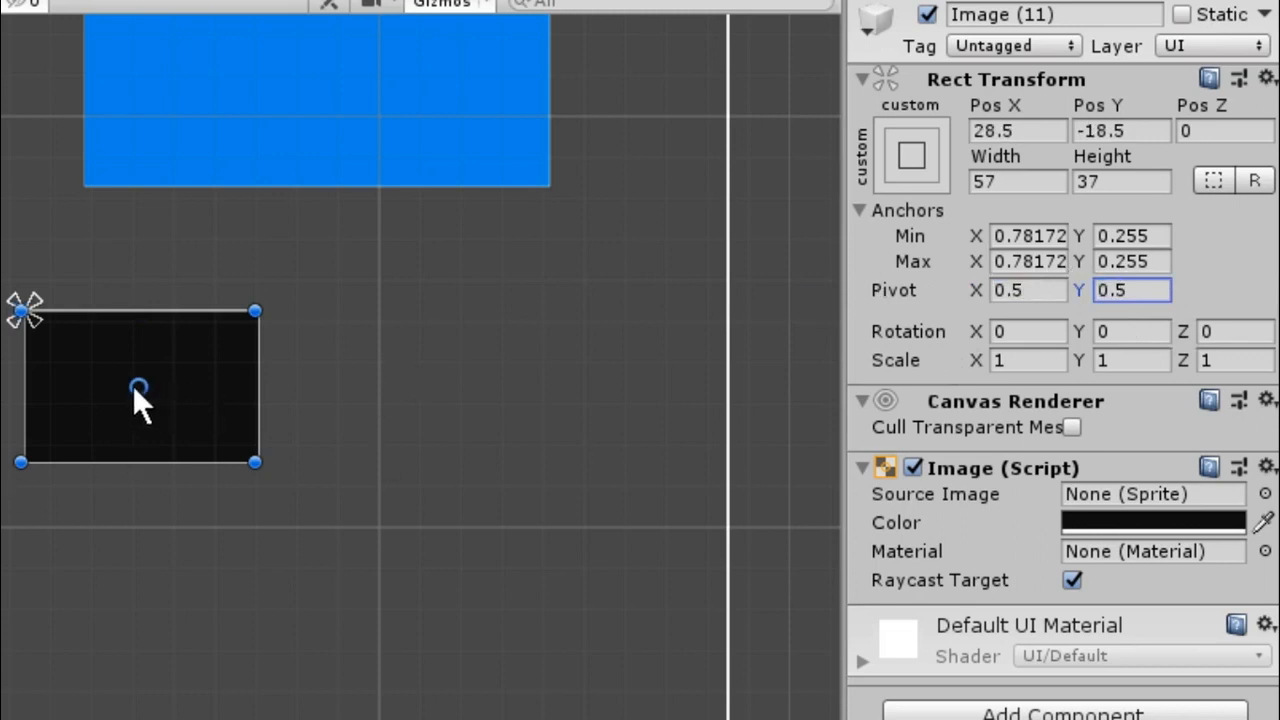
Step: Move the black image's pivot onto its upper-right corner and rotate the image about -24 degrees around Z
left_click_drag(134, 388, 252, 312)
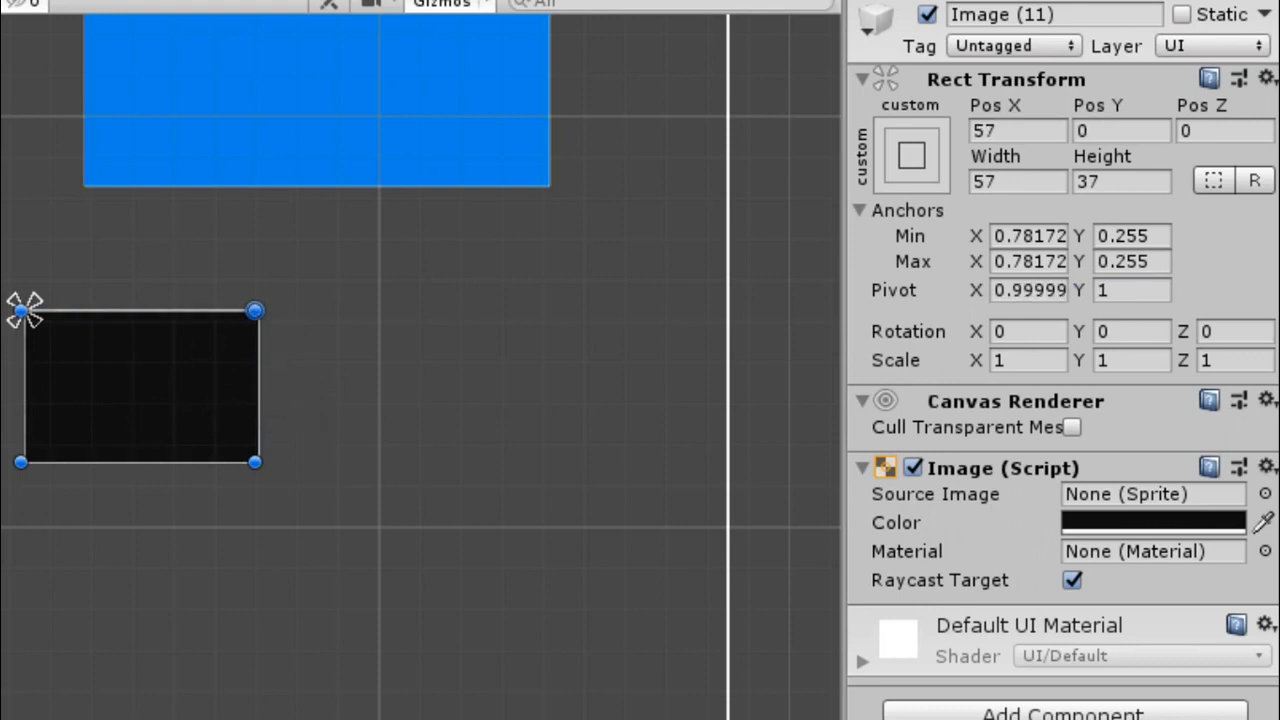
key("e")
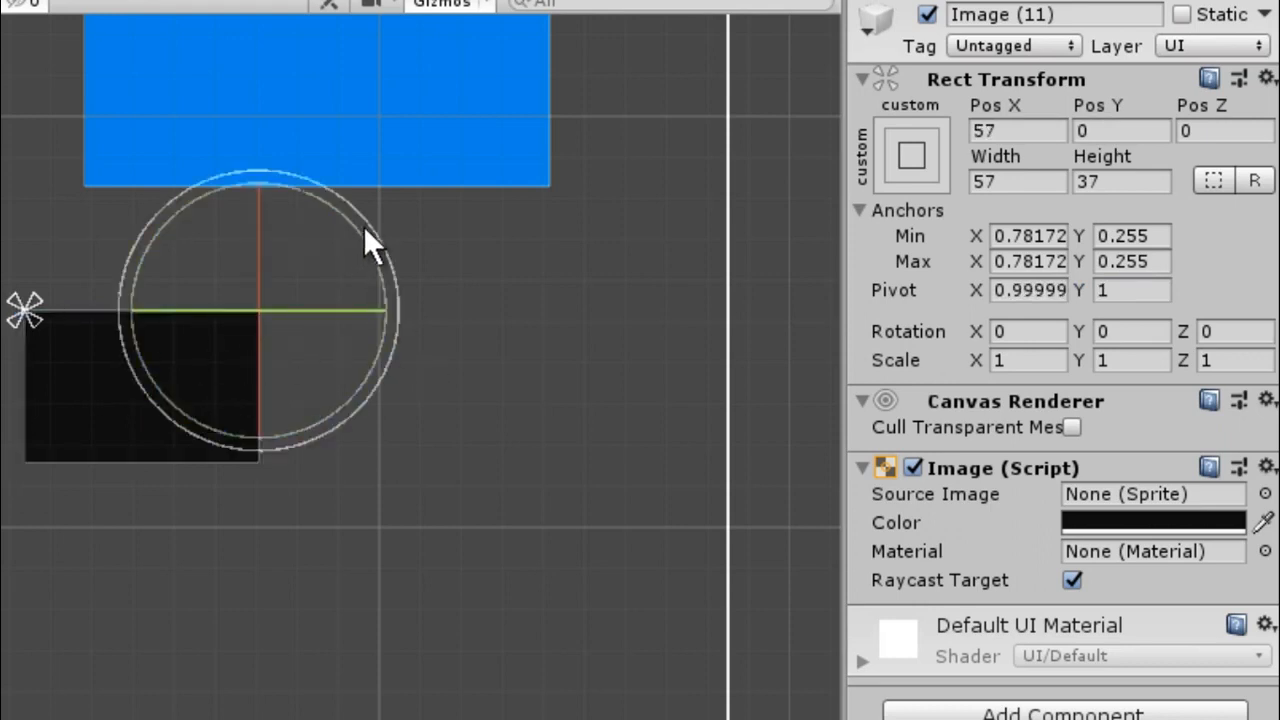
left_click_drag(366, 240, 252, 310)
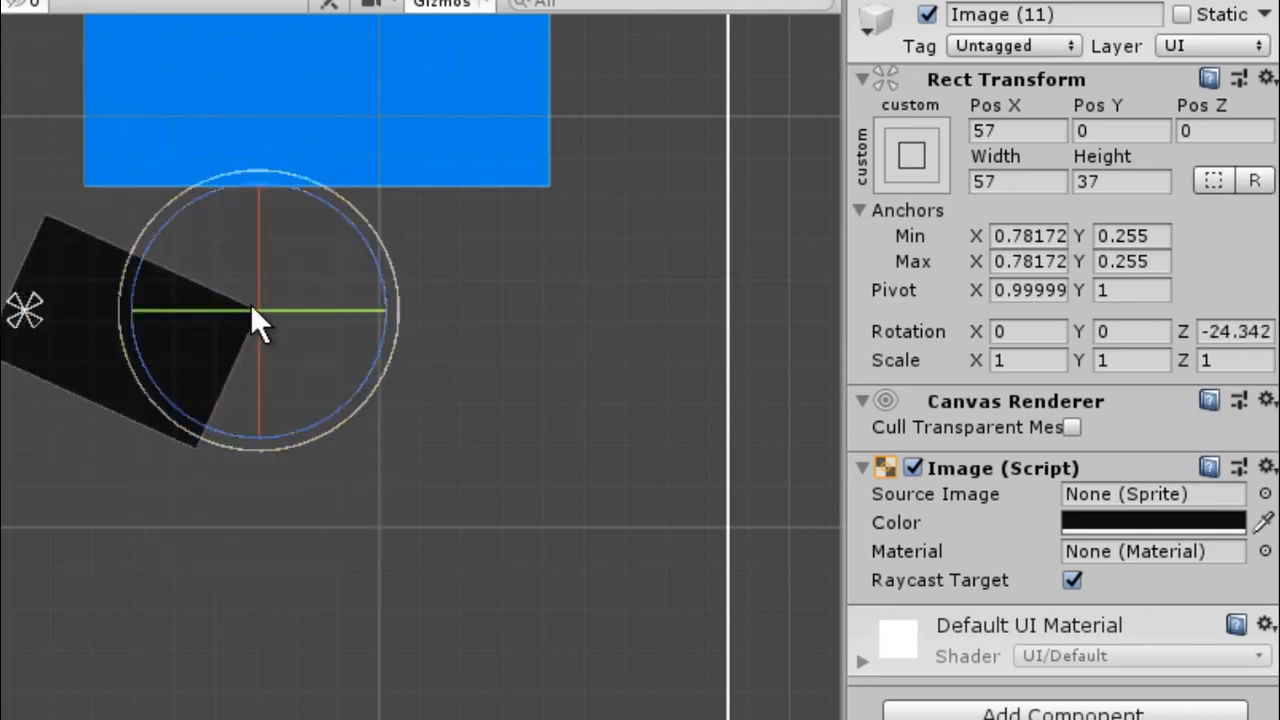
Step: Set the black image's pivot to X 0.5, Y 0.5 and rotate the image around its centre
left_click(1050, 298)
type("0.5")
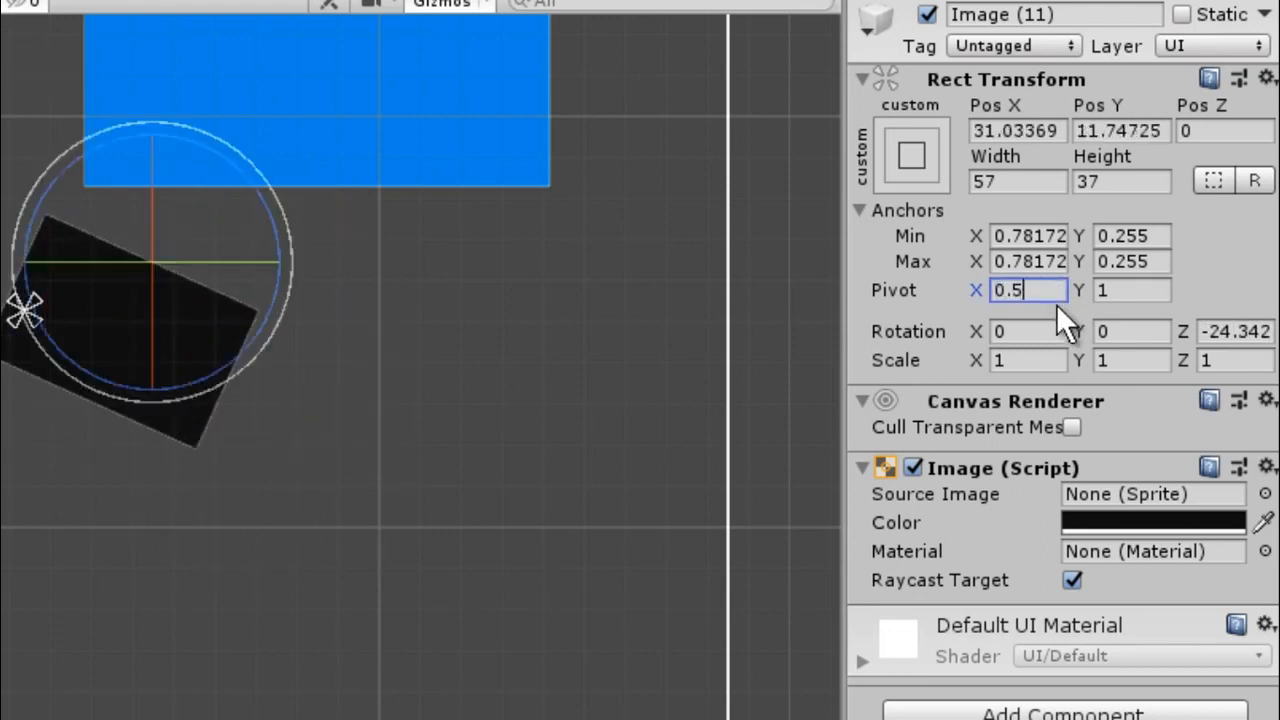
left_click(1110, 292)
type("0.5")
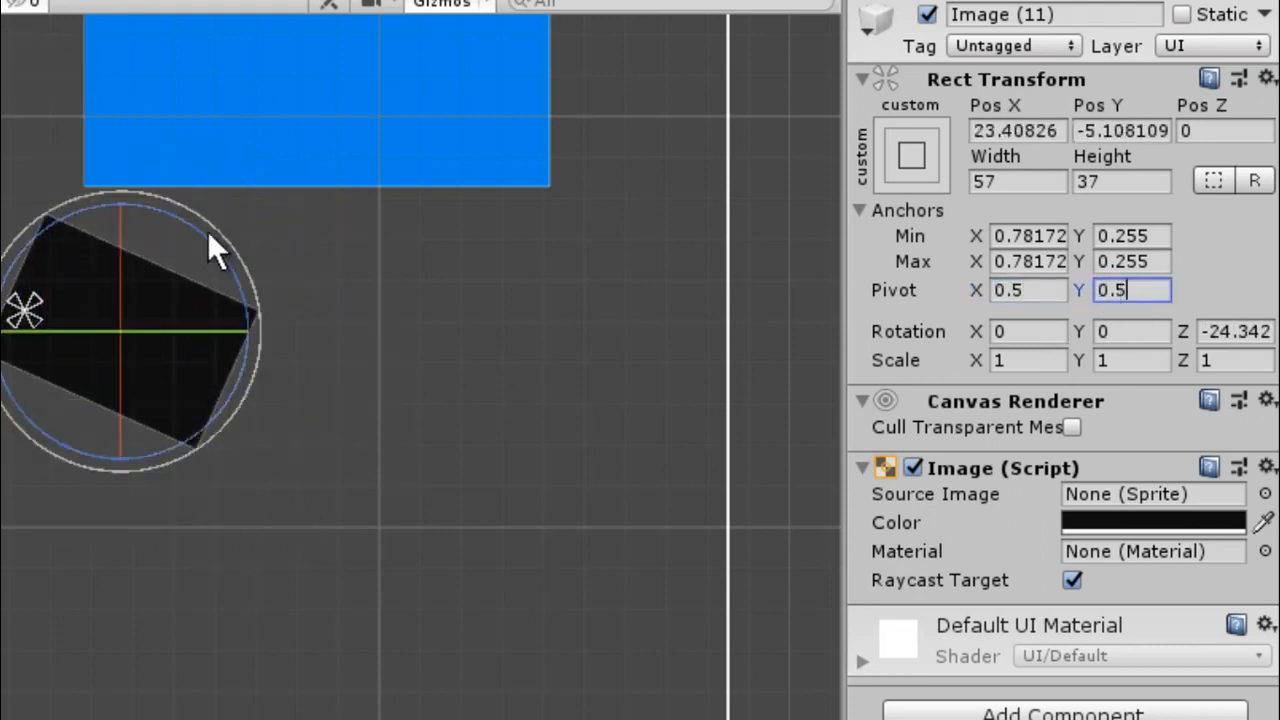
left_click_drag(196, 230, 226, 370)
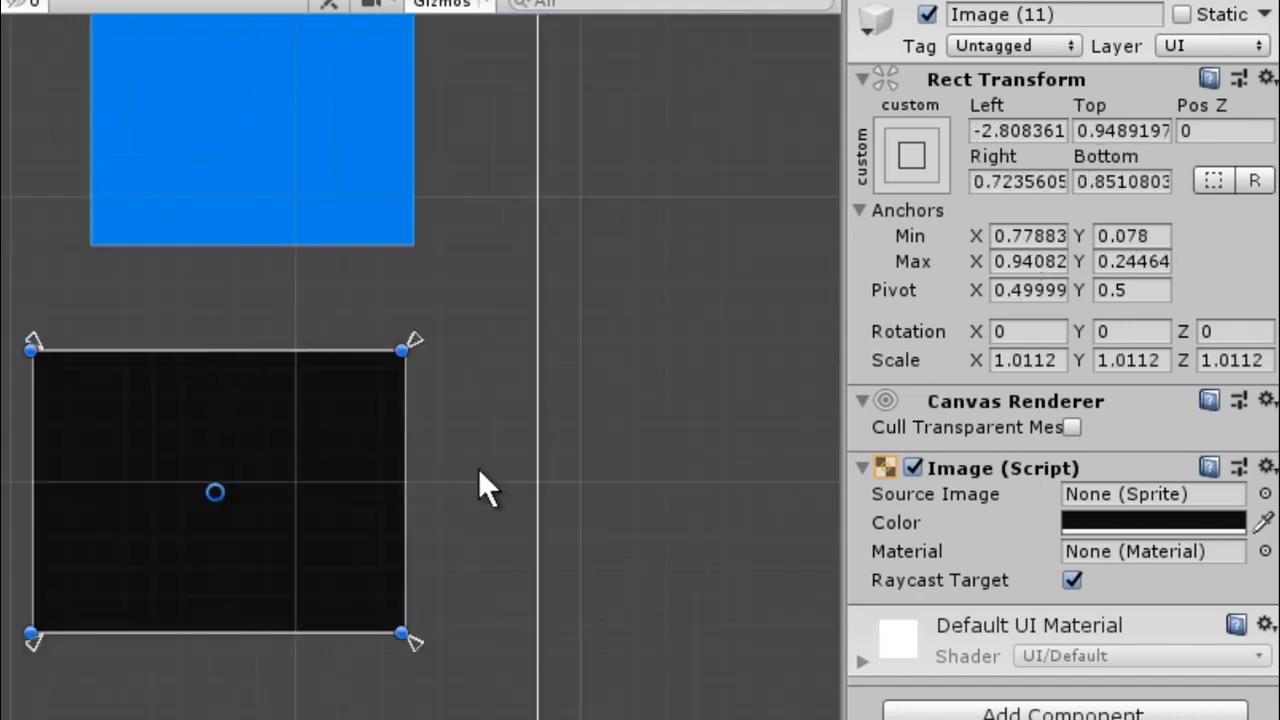
Step: Scale the black image uniformly about its centred pivot, enlarging it to about 1.98 and reducing it to about 1.18
key("w")
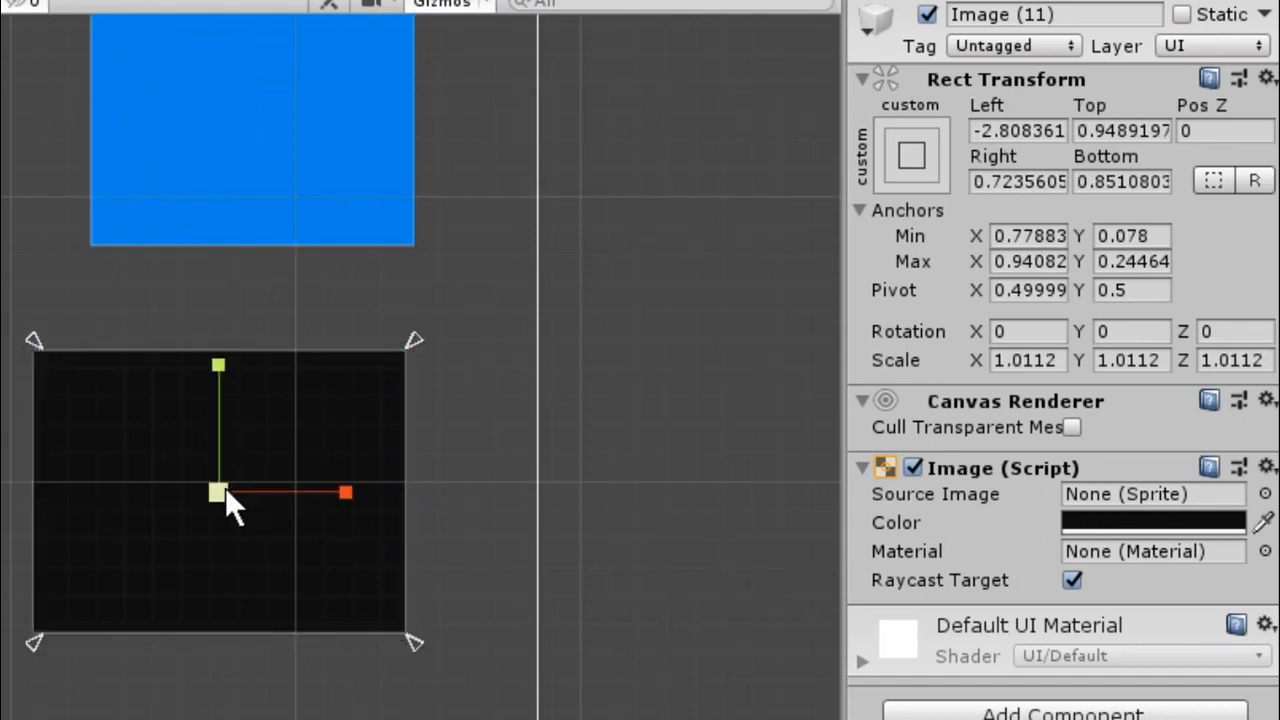
left_click_drag(223, 489, 295, 515)
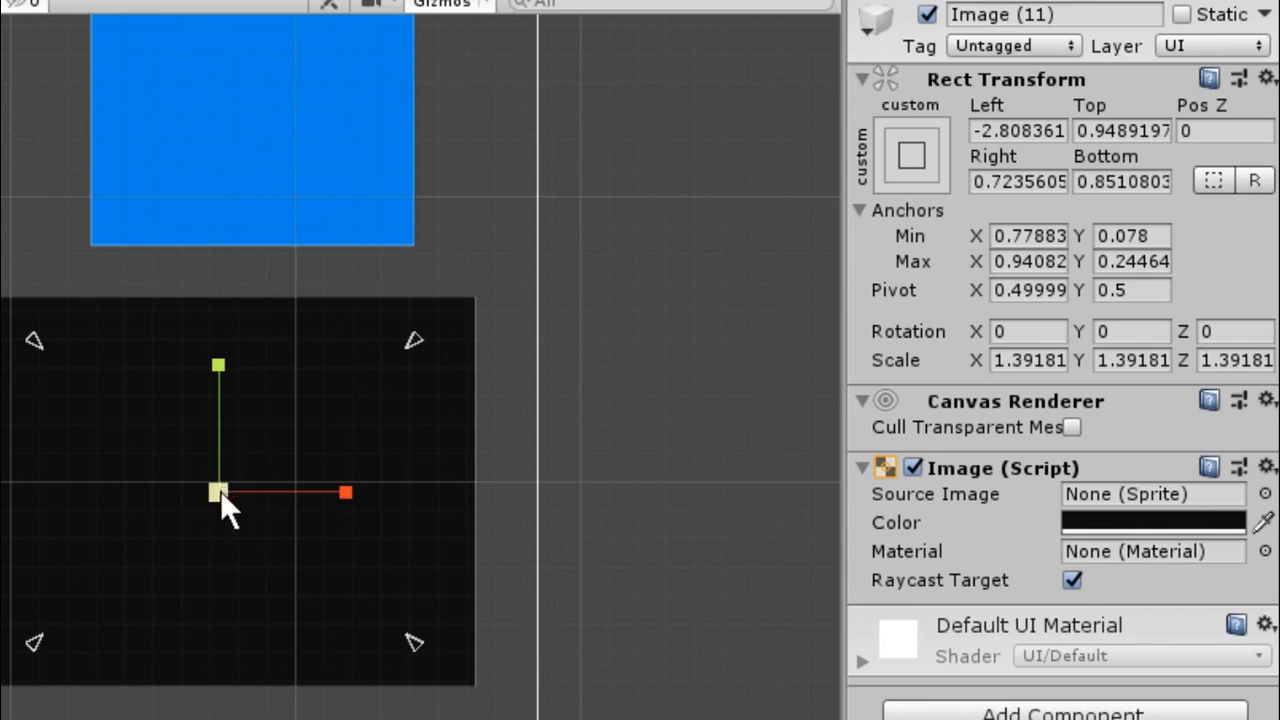
mouse_move(220, 490)
left_mouse_down()
mouse_move(257, 498)
mouse_move(214, 495)
mouse_move(244, 493)
left_mouse_up()
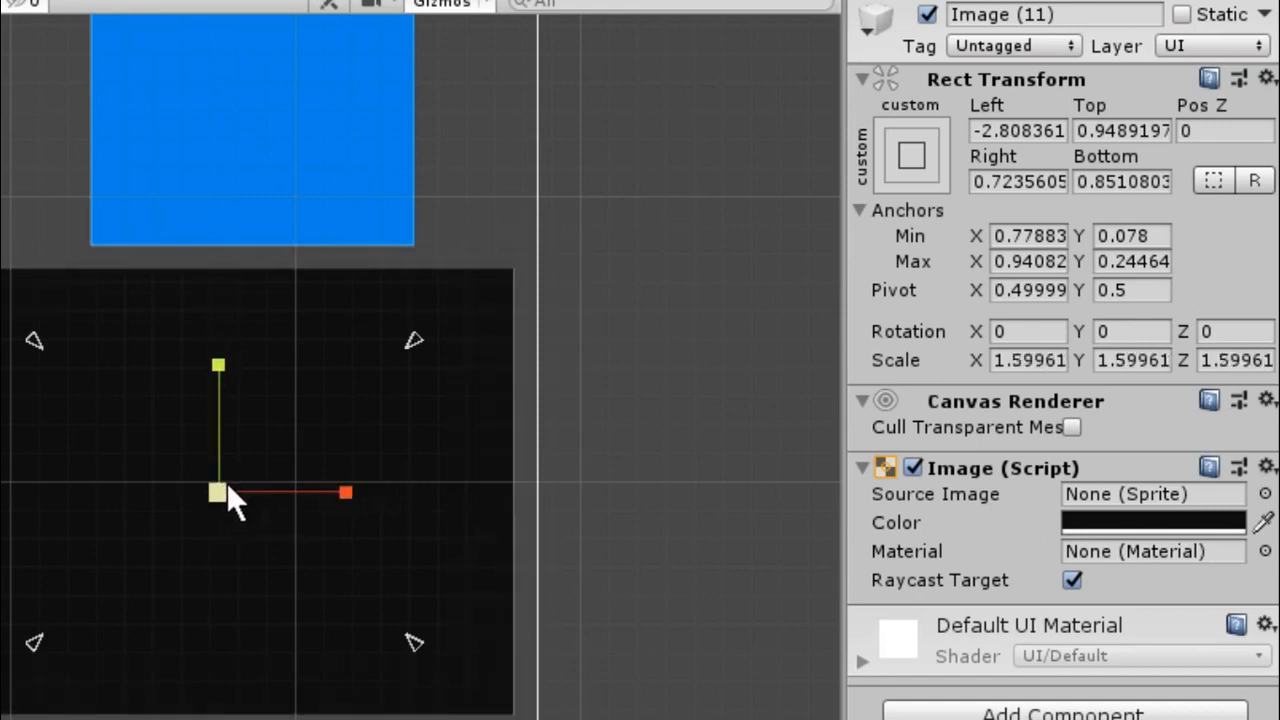
left_click_drag(218, 492, 255, 492)
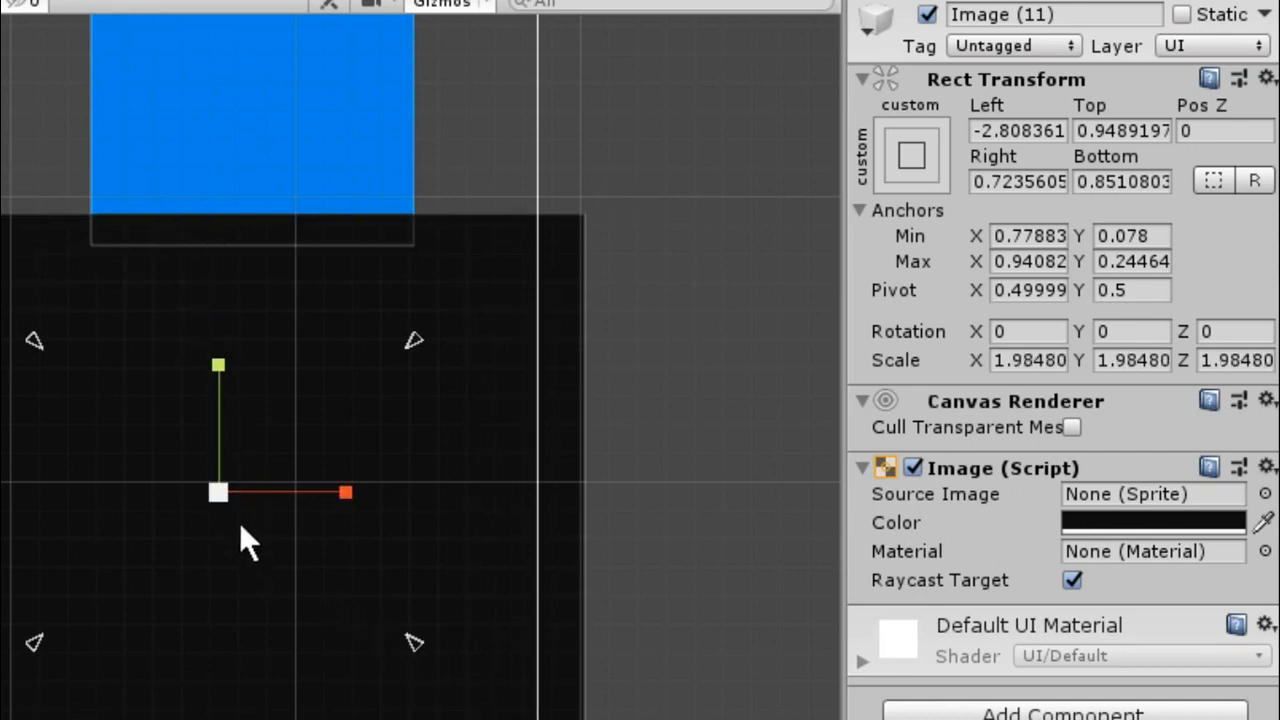
left_click_drag(217, 489, 179, 532)
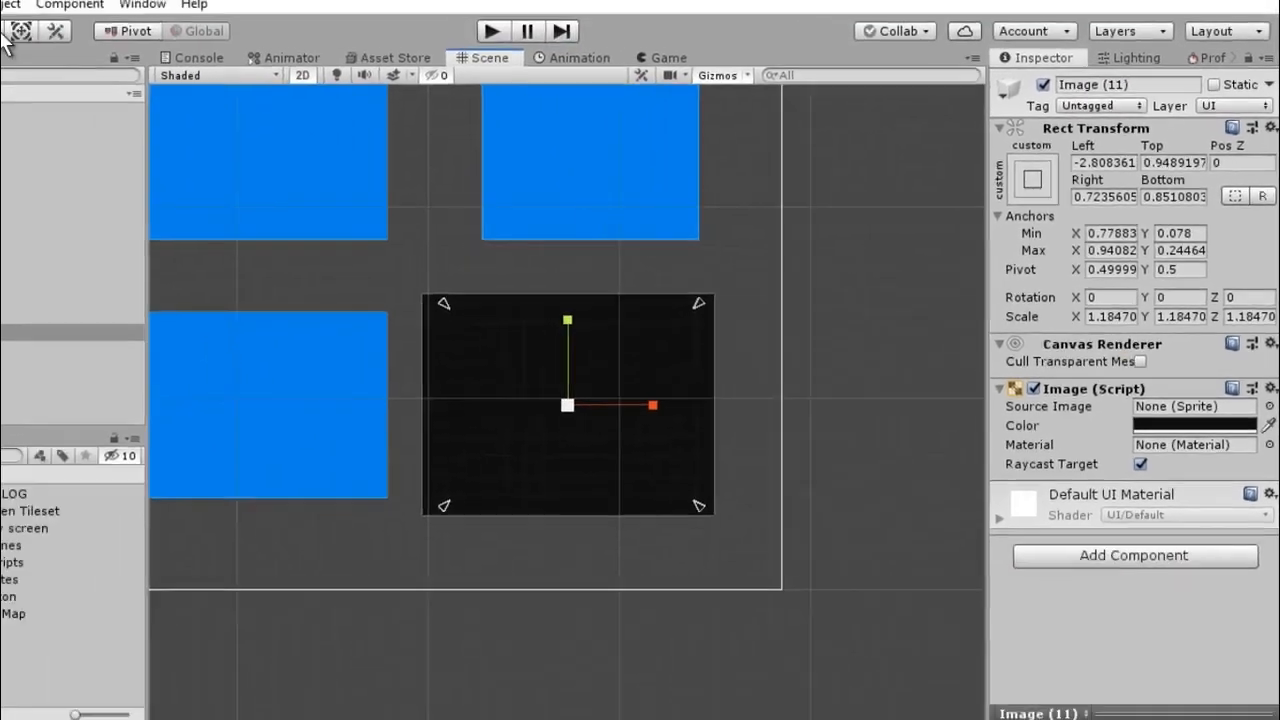
Step: Move the black image's pivot to its upper-right corner at X 1, Y 1 and scale the image down to about 1.13
left_click(147, 57)
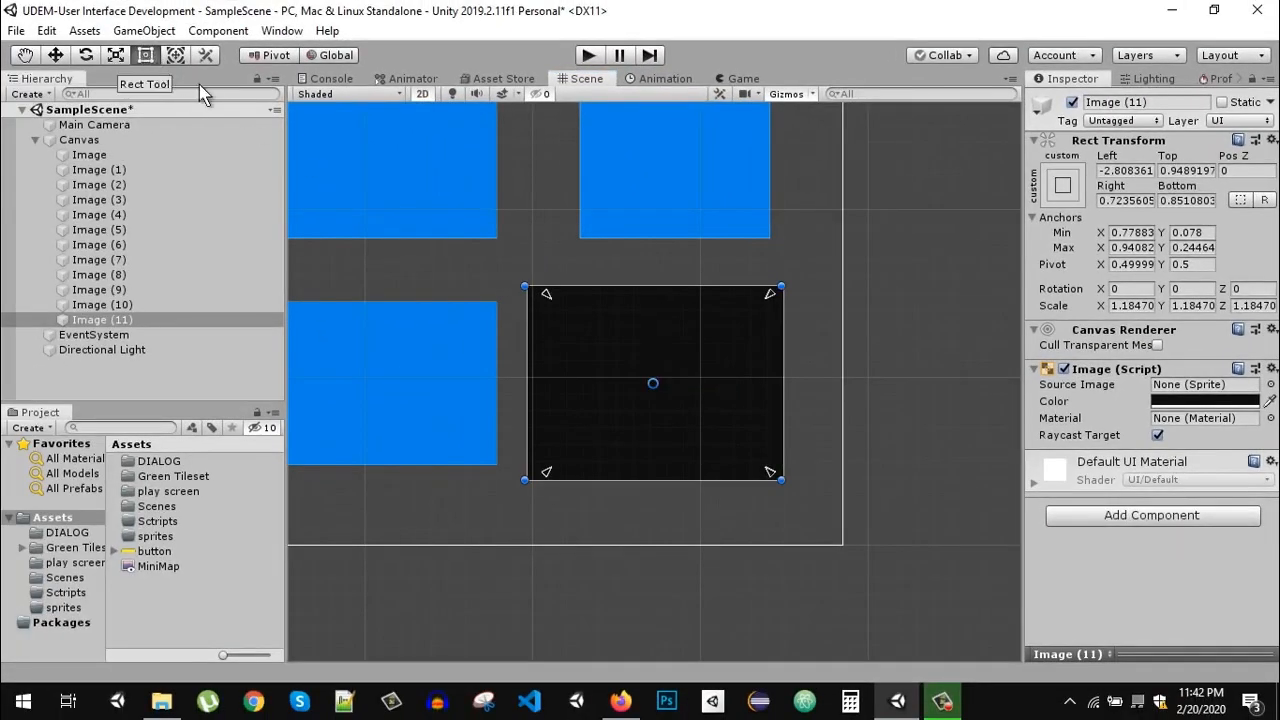
left_click_drag(655, 383, 783, 287)
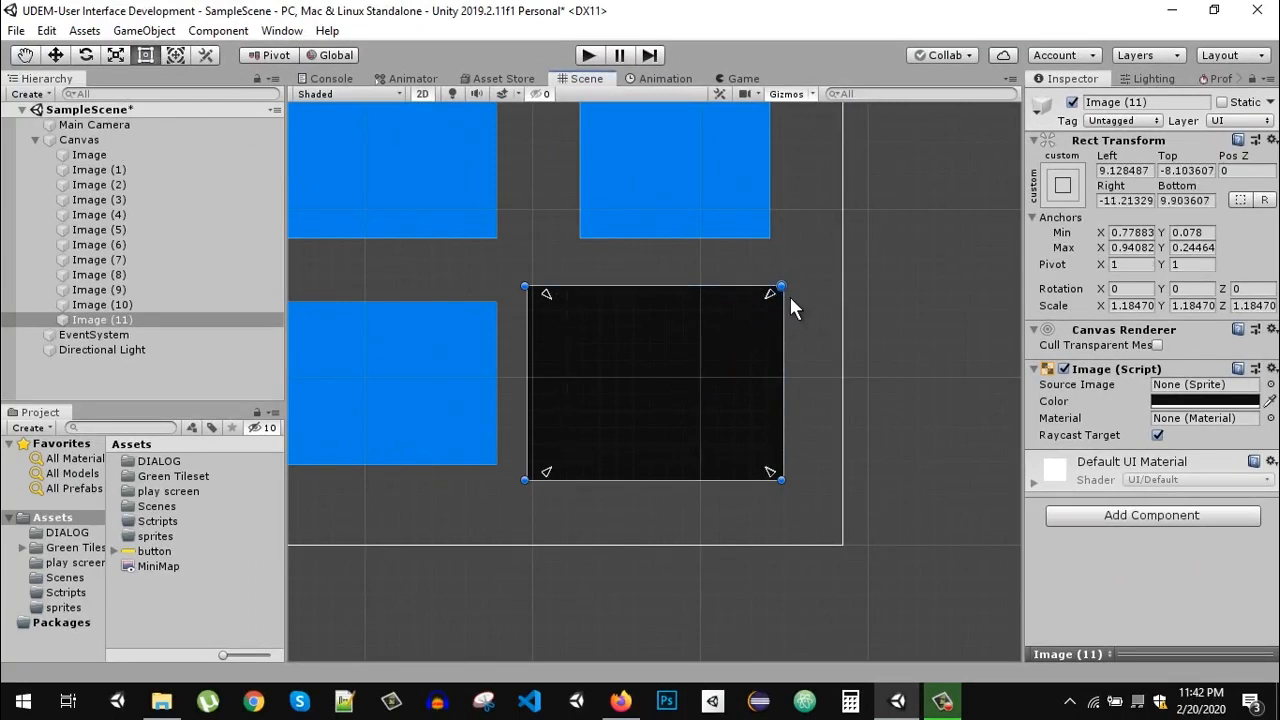
left_click(125, 57)
mouse_move(783, 288)
left_mouse_down()
mouse_move(825, 289)
mouse_move(735, 289)
mouse_move(768, 304)
mouse_move(714, 309)
mouse_move(778, 308)
left_mouse_up()
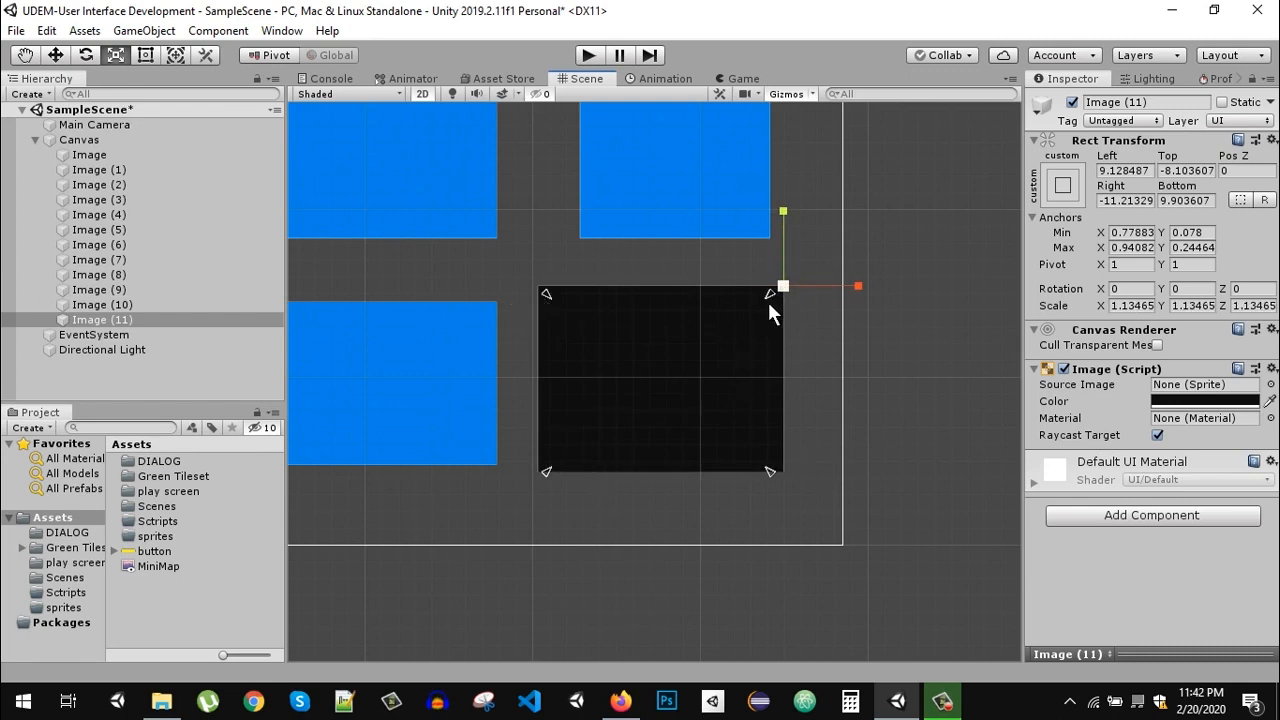
Step: Extend Image (11)'s anchors to its right and bottom edges, put its pivot on the lower-right corner, and move it into the canvas's lower-right corner
left_click(710, 371)
key("t")
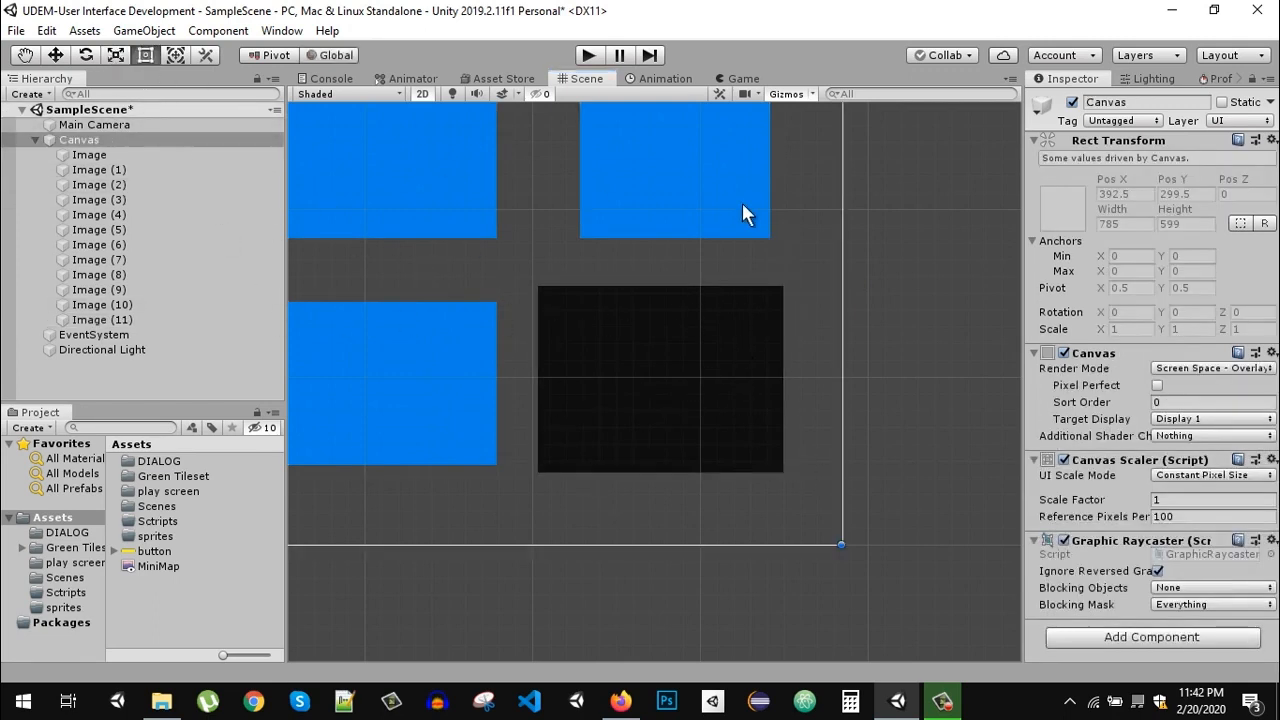
left_click(115, 320)
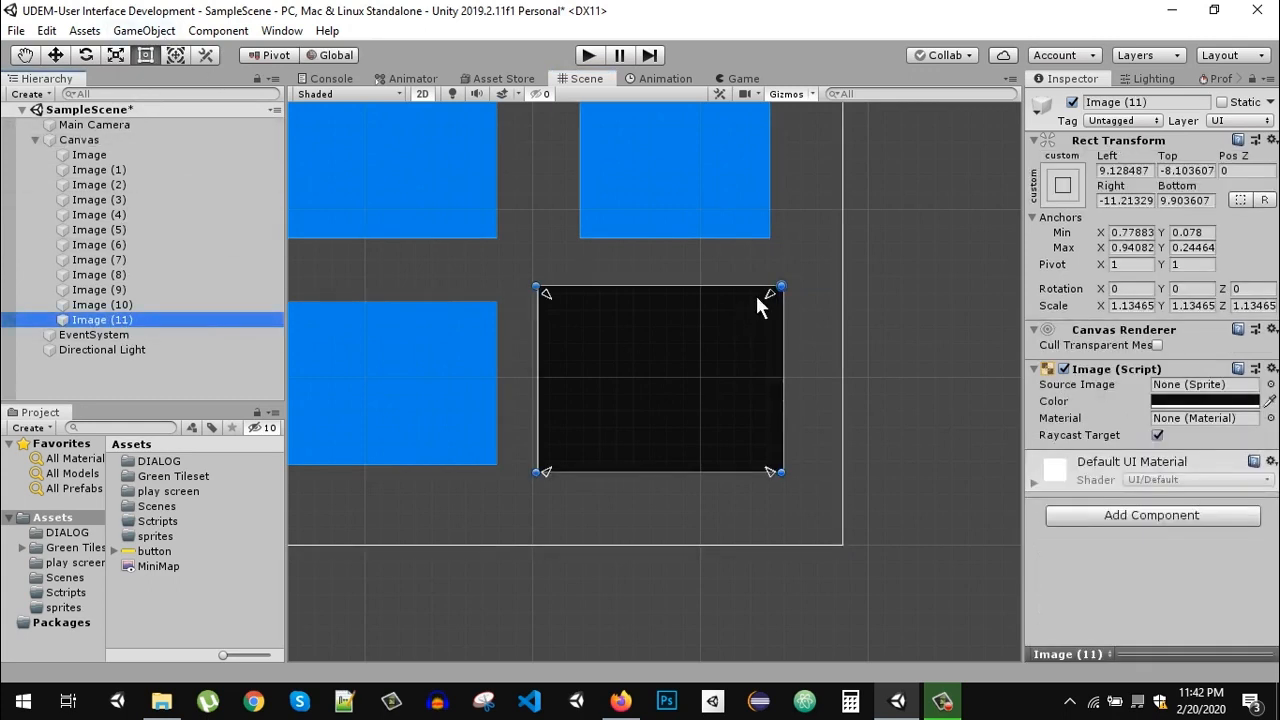
left_click_drag(781, 284, 789, 477)
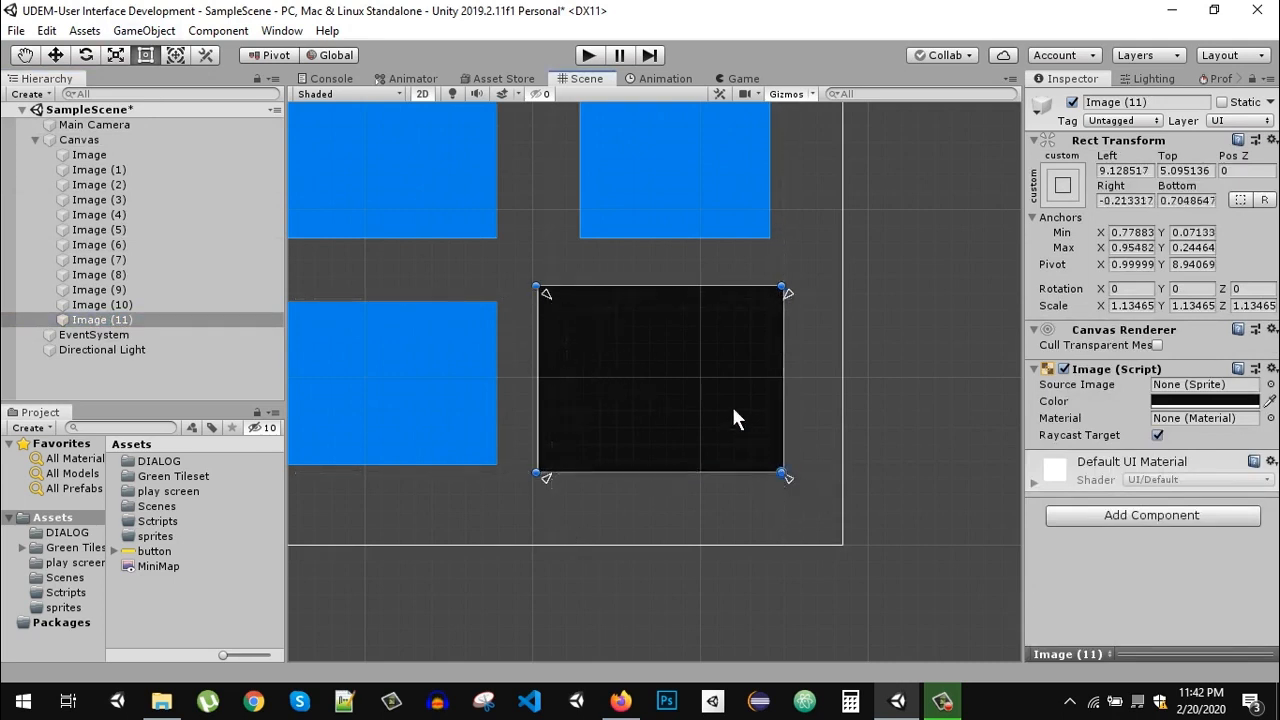
left_click_drag(733, 410, 797, 479)
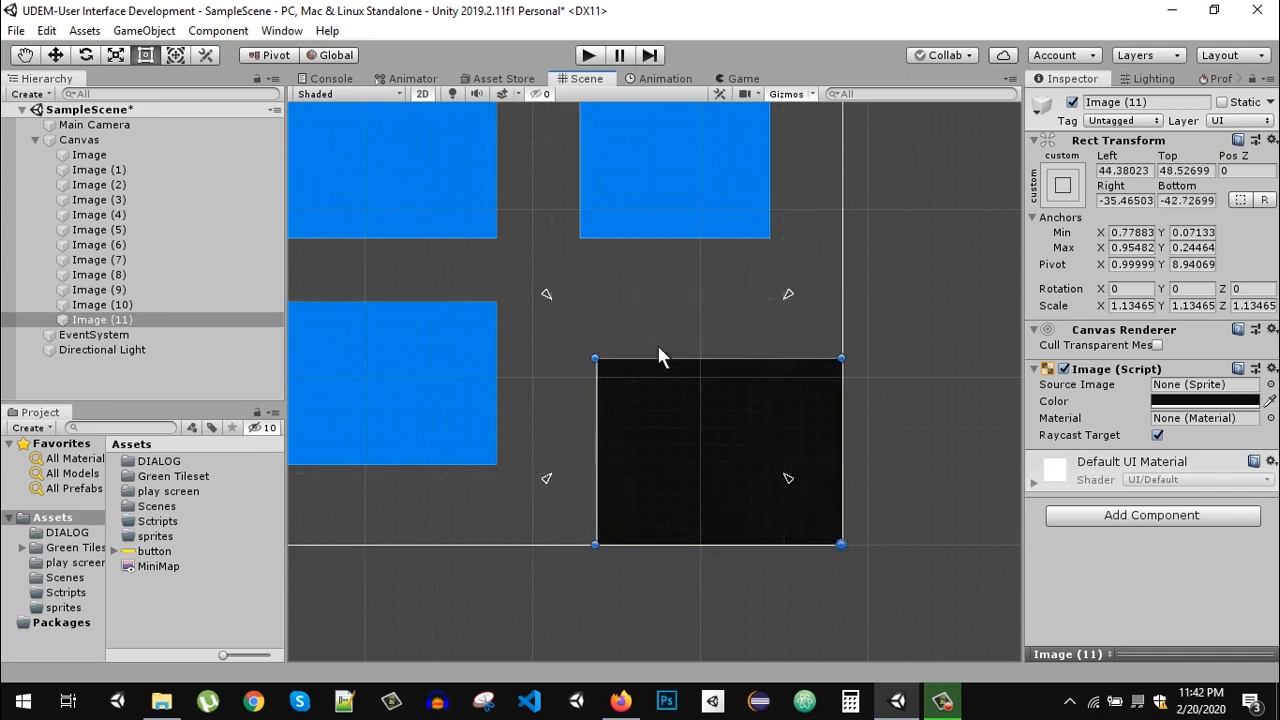
Step: Test the black image's corner placement by resizing a floating Game view, and redock the view
left_click_drag(748, 79, 789, 363)
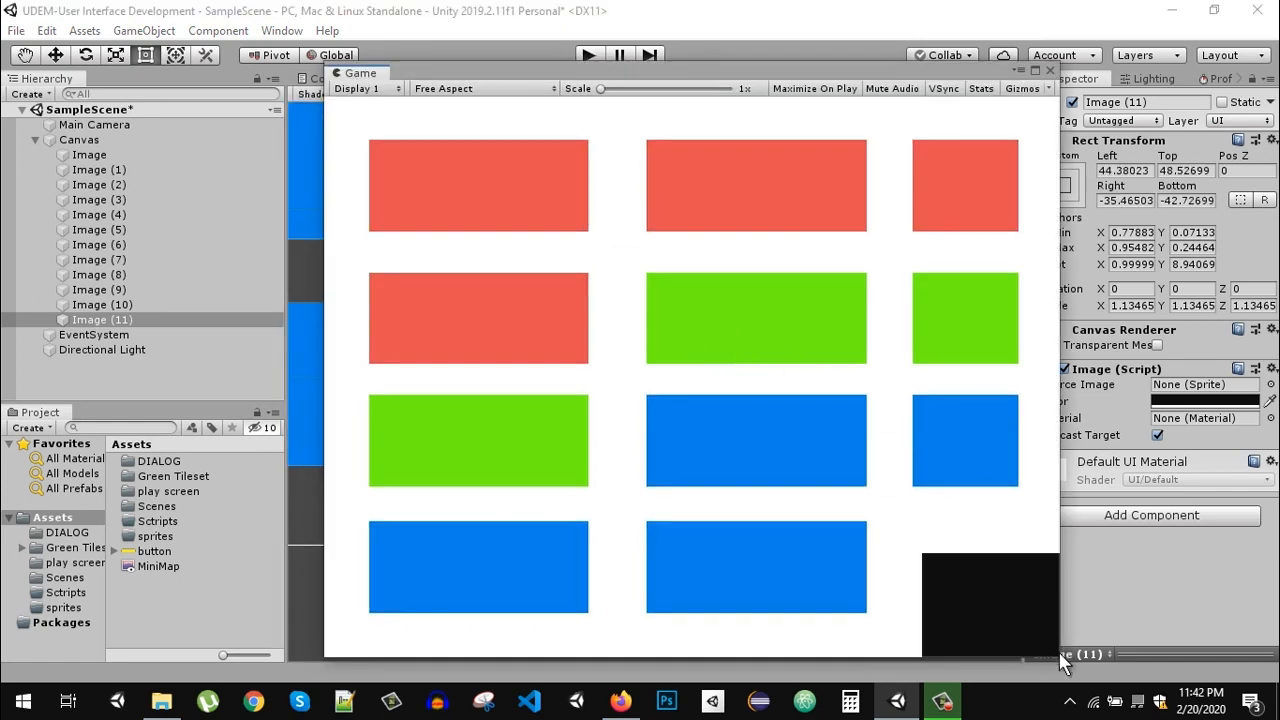
left_click_drag(1062, 654, 968, 670)
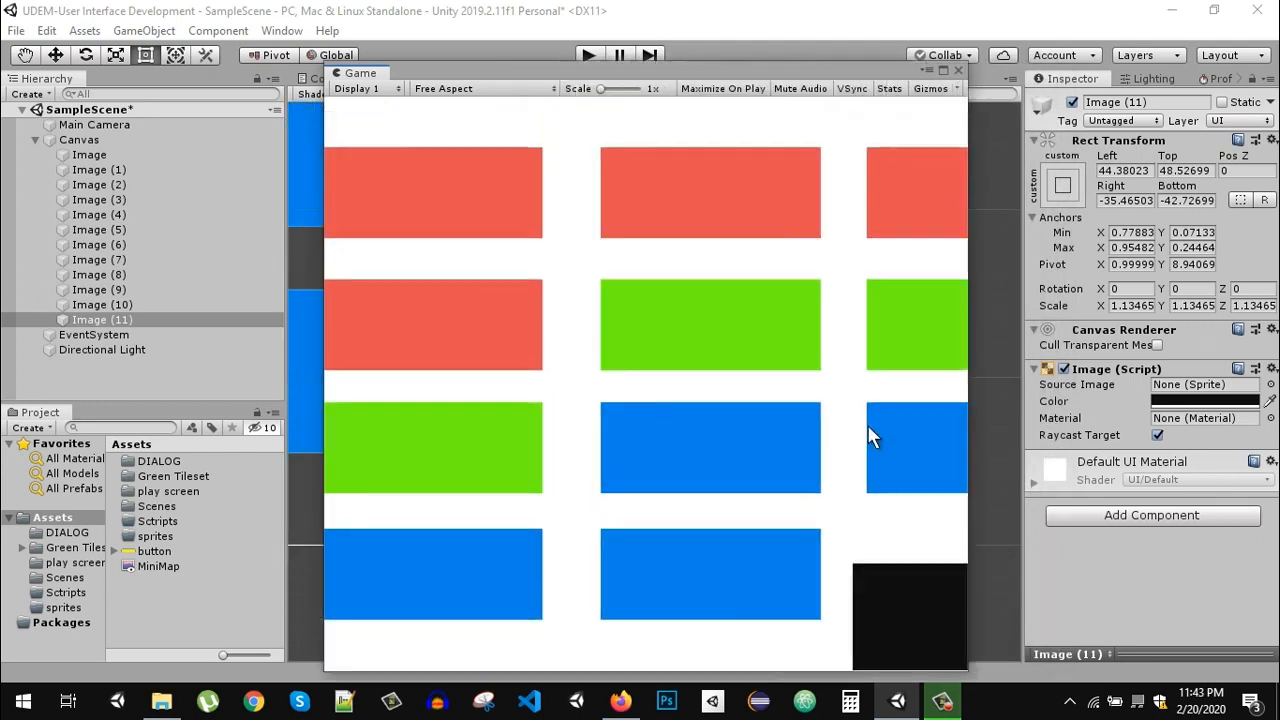
left_click_drag(655, 72, 688, 323)
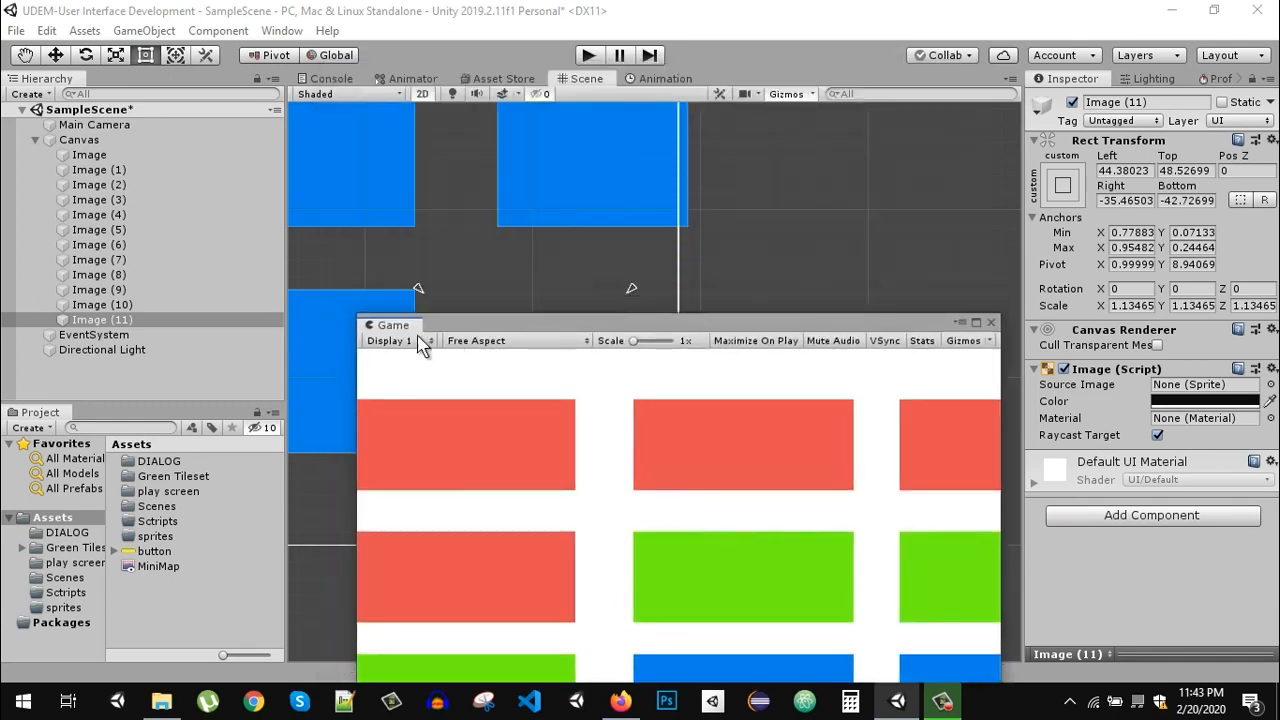
left_click_drag(475, 225, 745, 79)
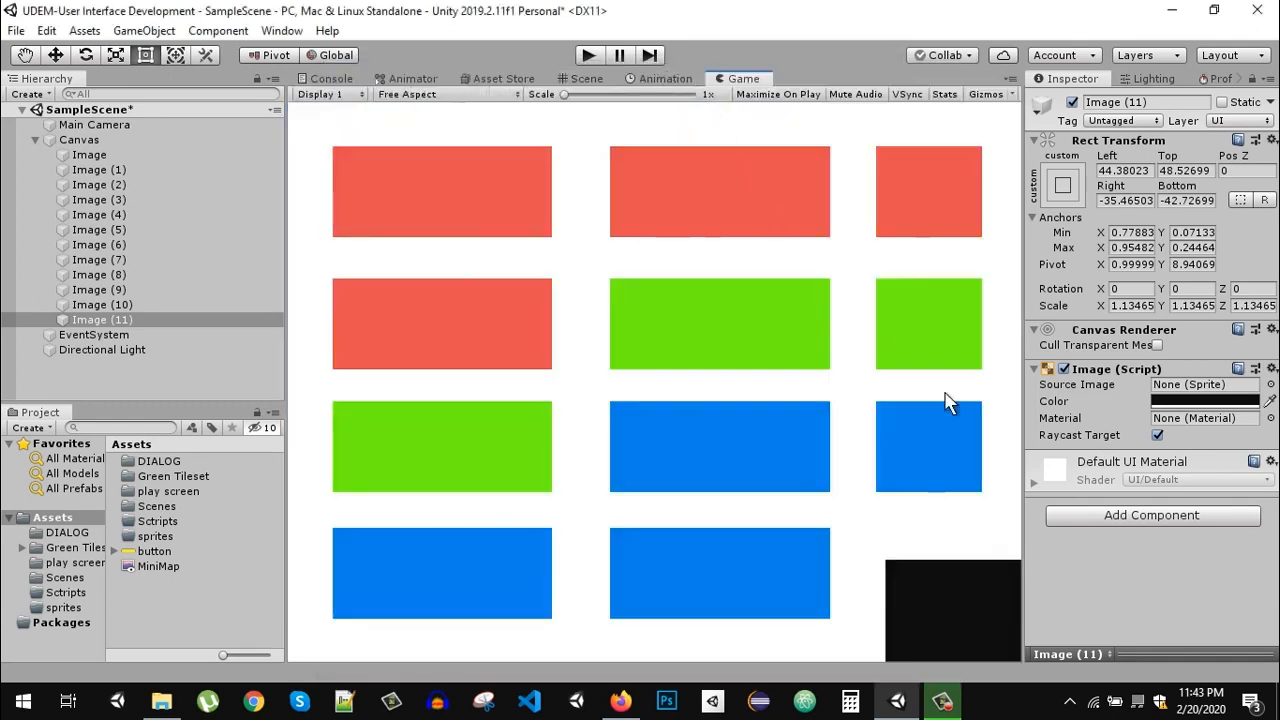
Step: Collapse Image (11)'s anchors onto the canvas's lower-right corner, with Min and Max both at X 1, Y 0
left_click(582, 79)
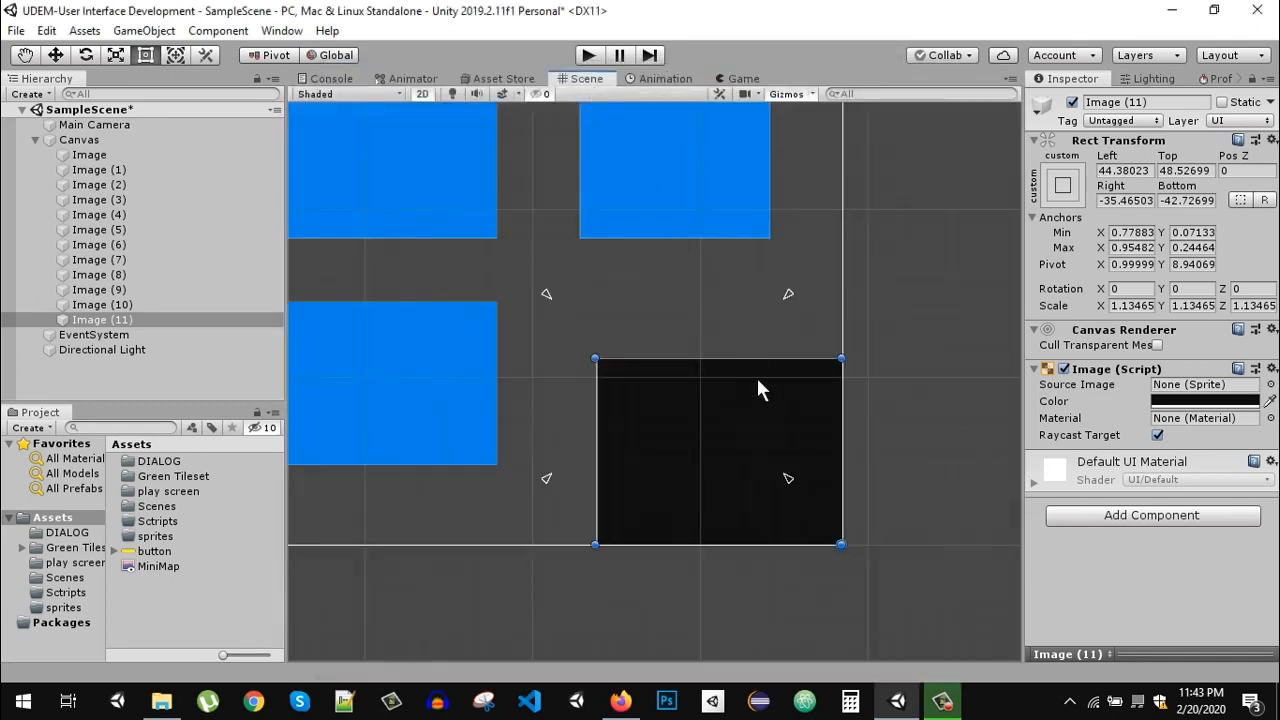
left_click_drag(790, 478, 876, 549)
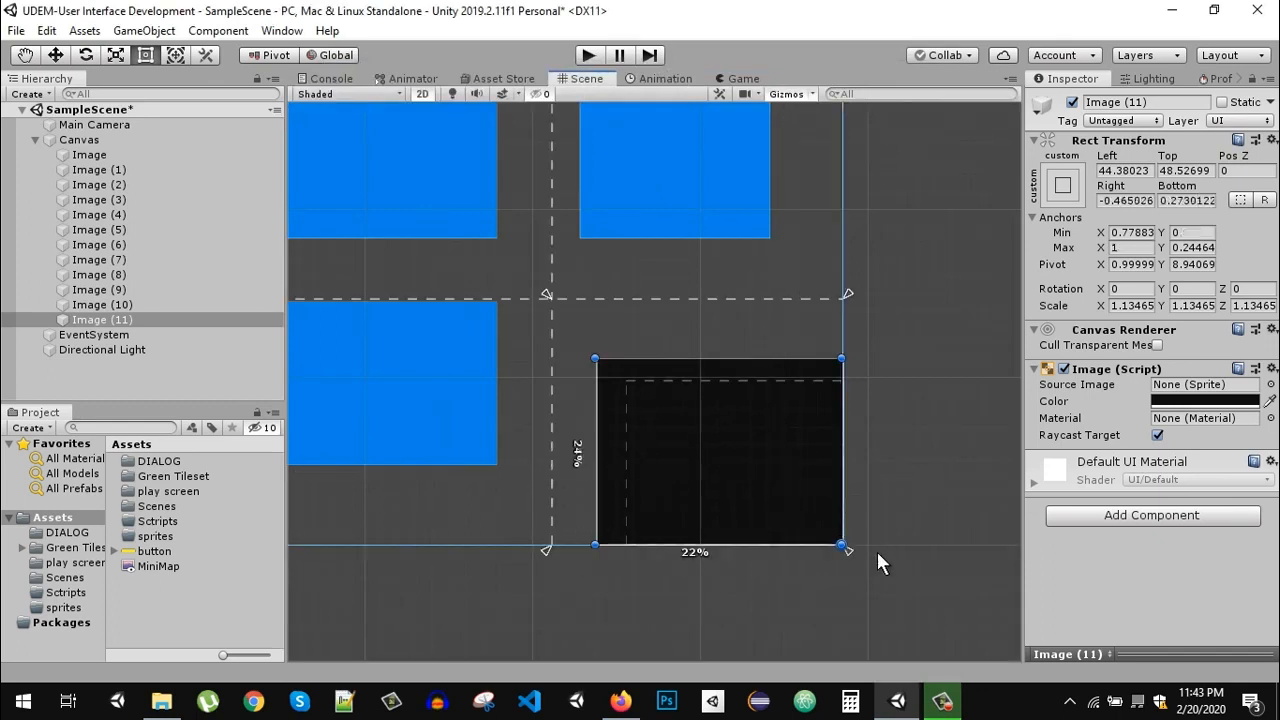
left_click_drag(546, 294, 846, 545)
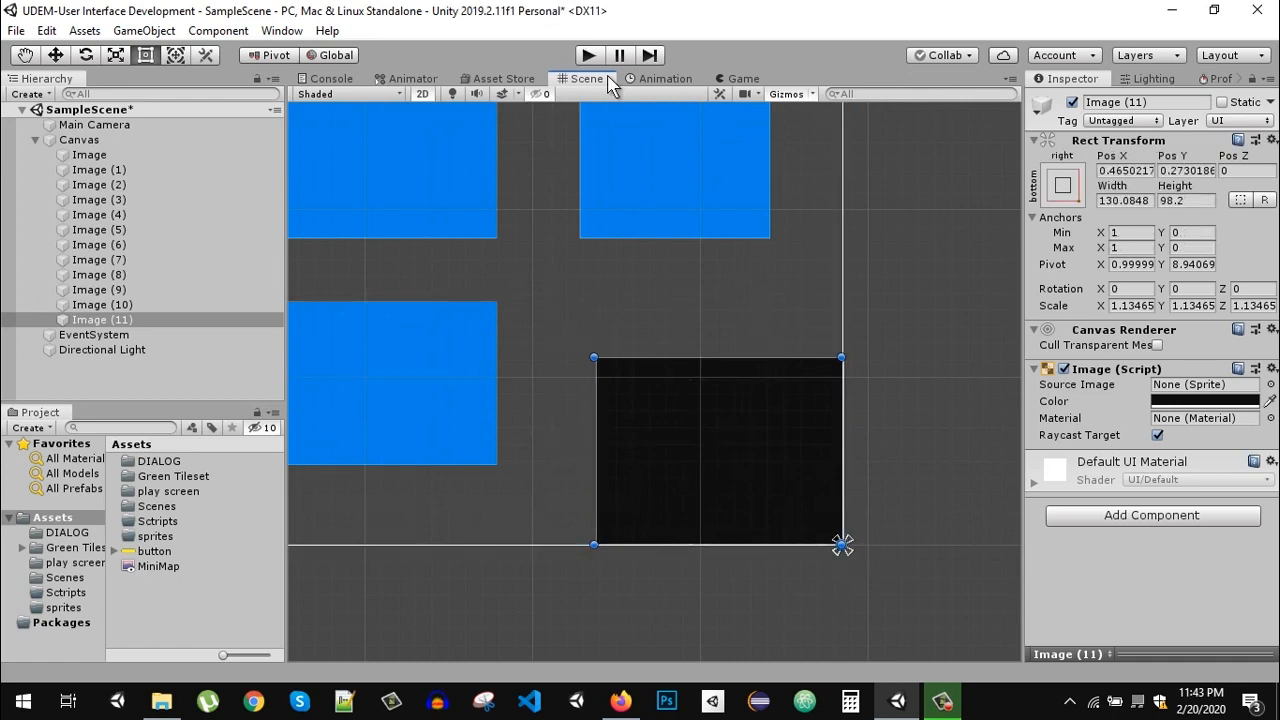
Step: Undock the Game view, shrink and enlarge it to check the black image's corner anchoring, and dock it back
left_click(743, 79)
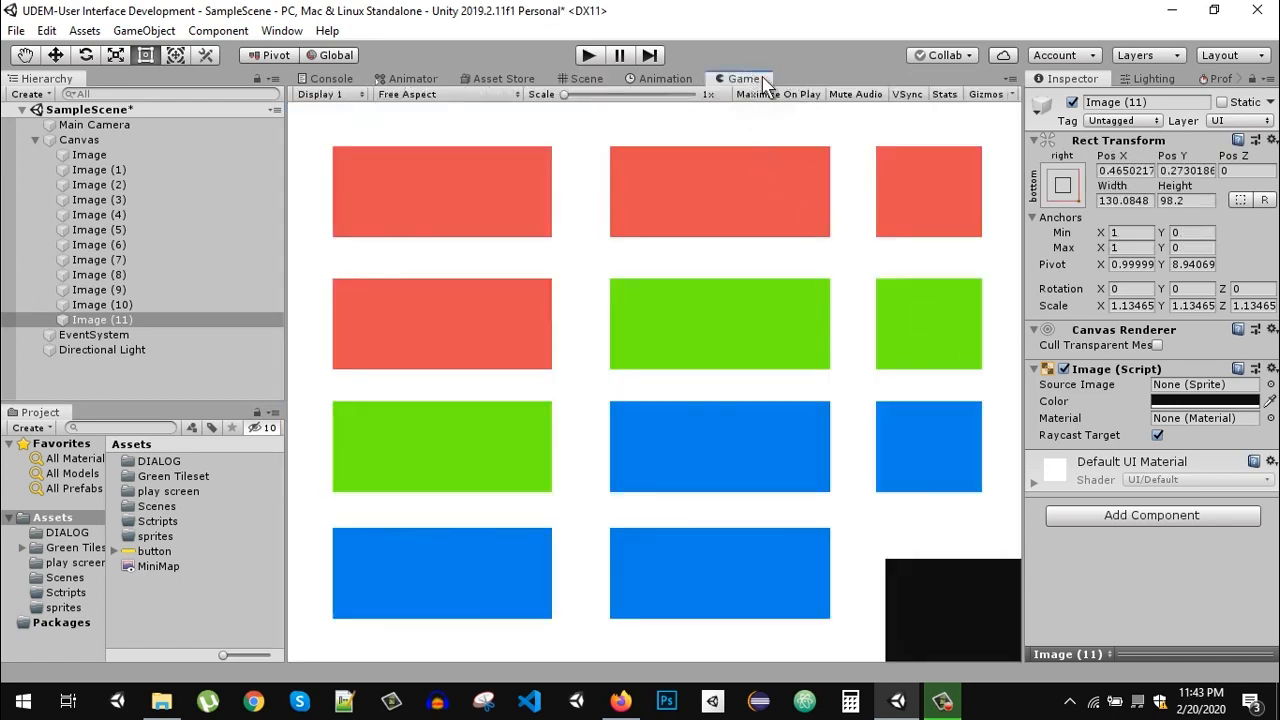
left_click_drag(770, 80, 857, 449)
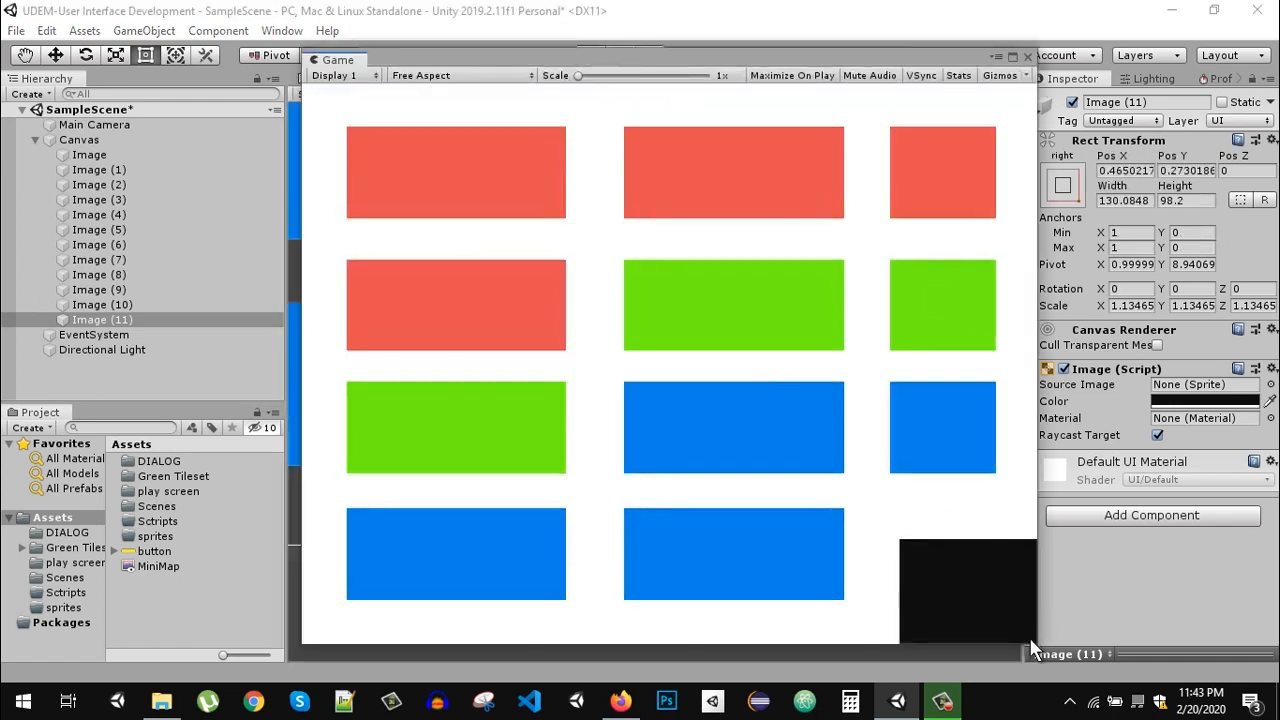
left_click_drag(1037, 640, 735, 292)
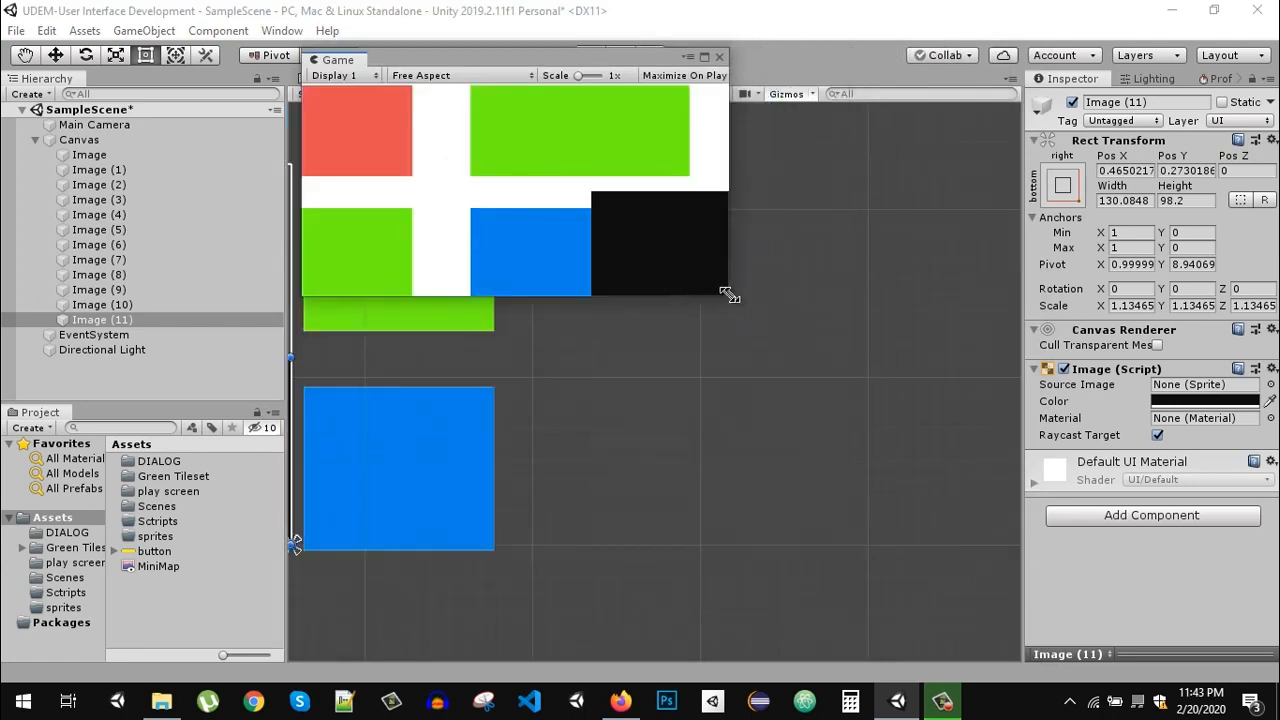
left_click_drag(729, 294, 594, 252)
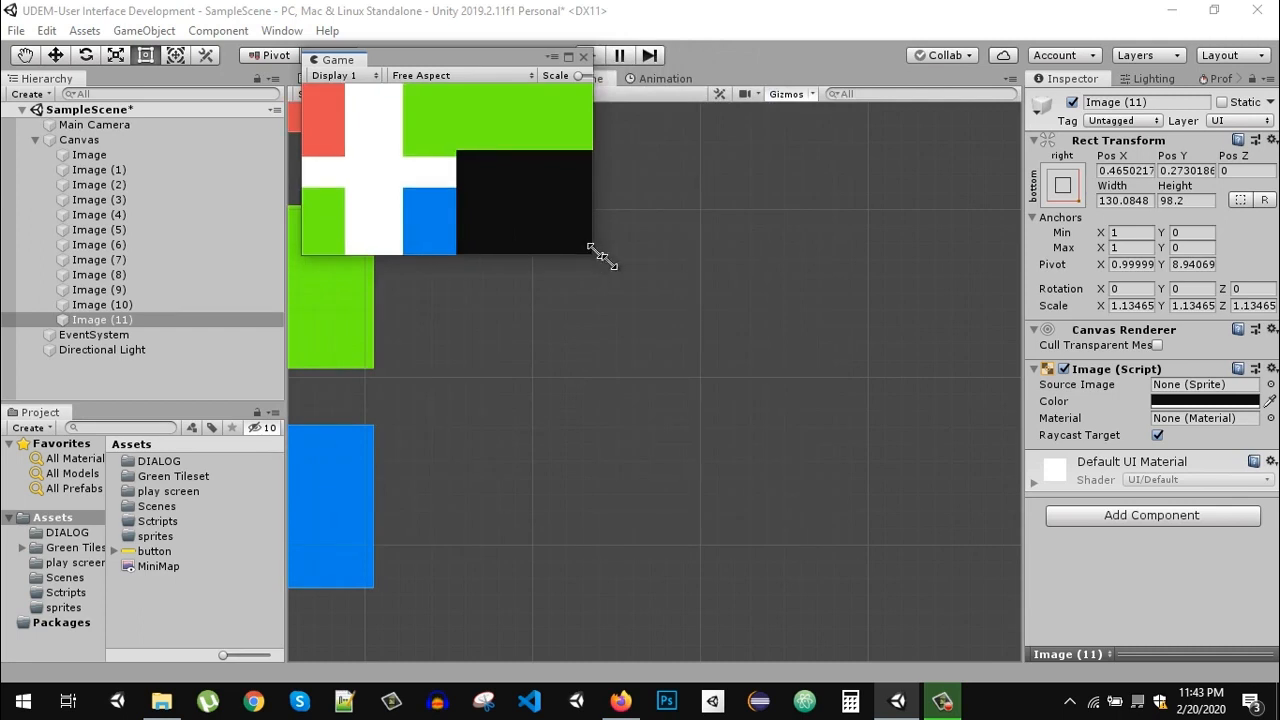
left_click_drag(597, 252, 987, 556)
left_click_drag(792, 50, 808, 282)
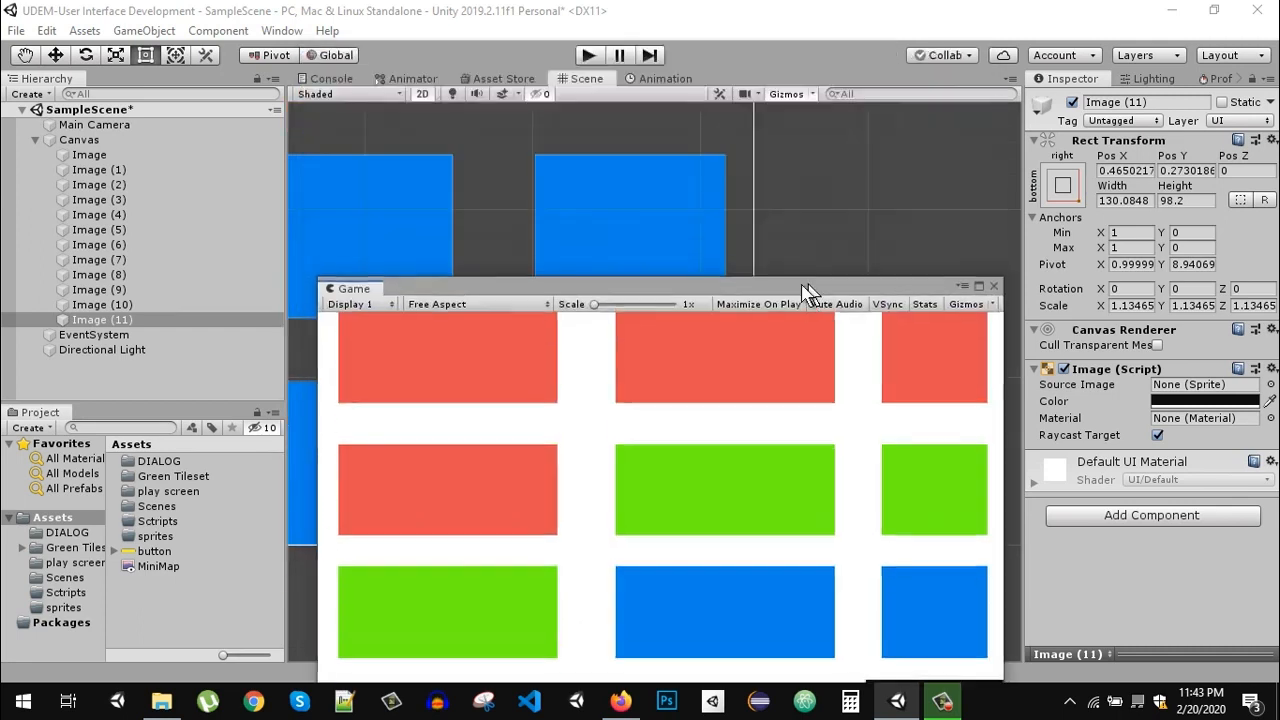
left_click_drag(352, 289, 680, 80)
Step: Apply the top-right anchor preset to Image (11) in the Scene view, also setting its pivot and position
left_click(580, 79)
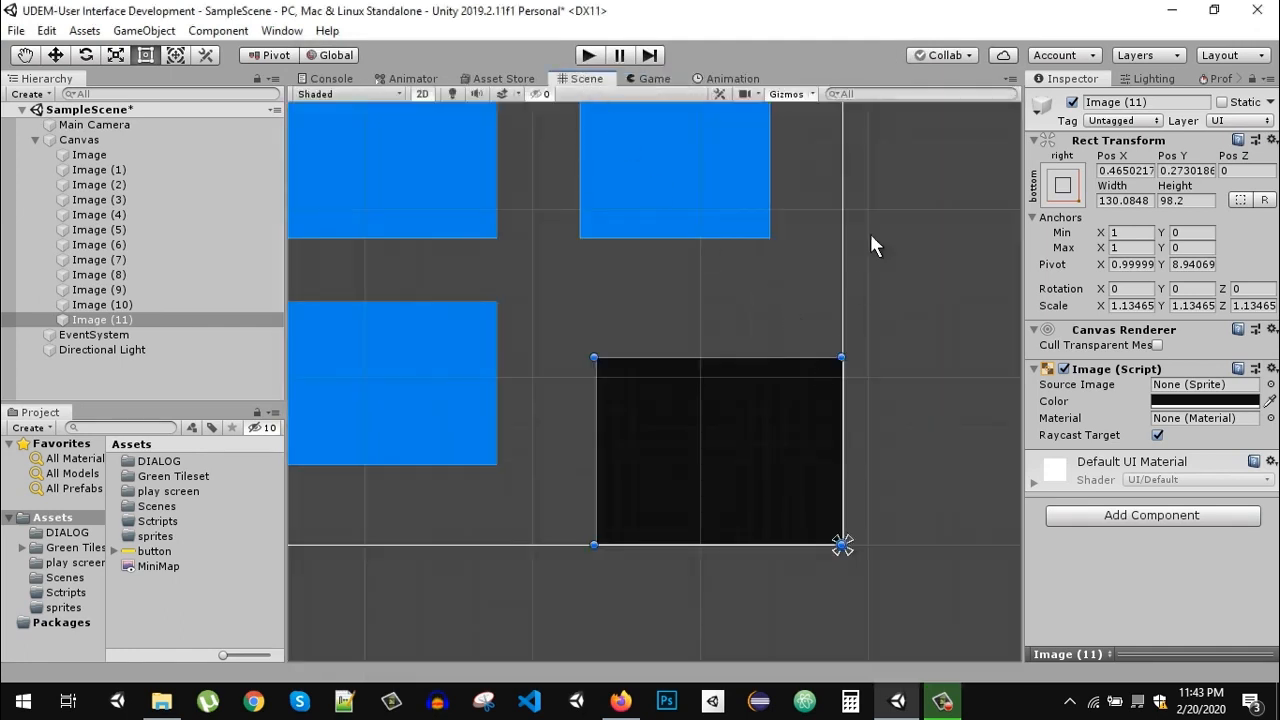
middle_click_drag(868, 348, 870, 714)
middle_click_drag(900, 194, 855, 395)
scroll(830, 207, "down", 6)
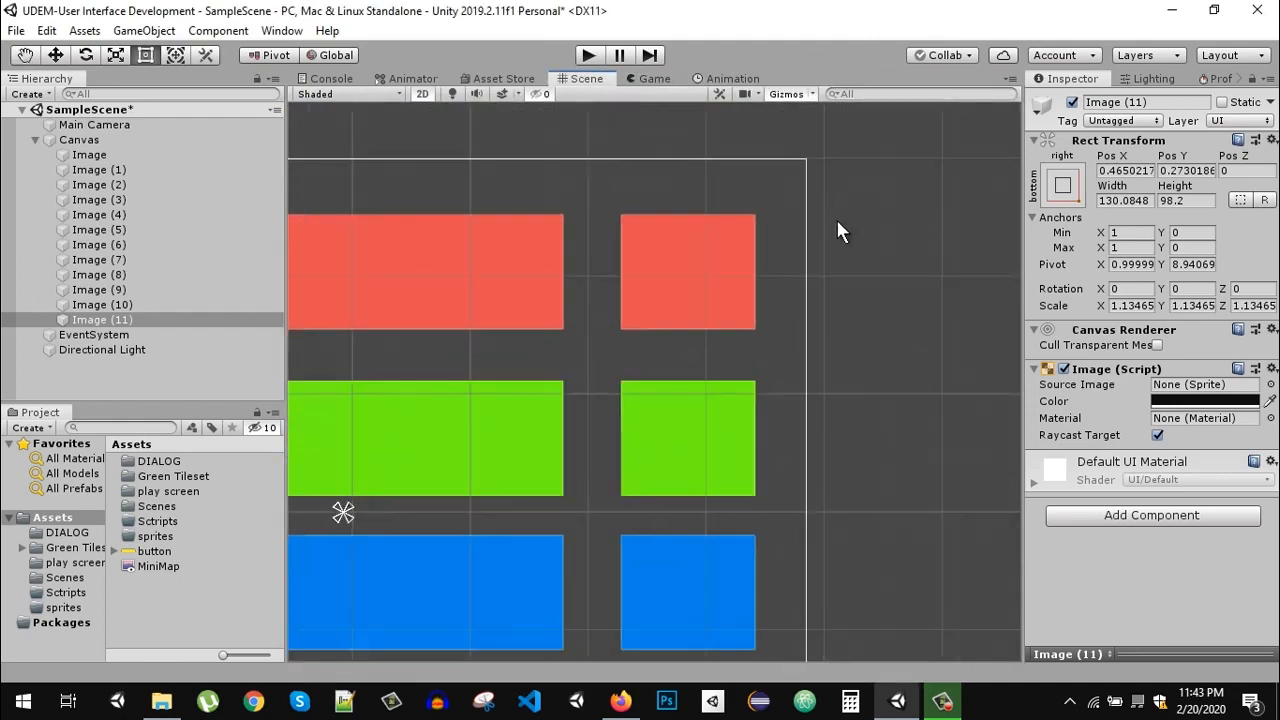
middle_click_drag(873, 204, 850, 193)
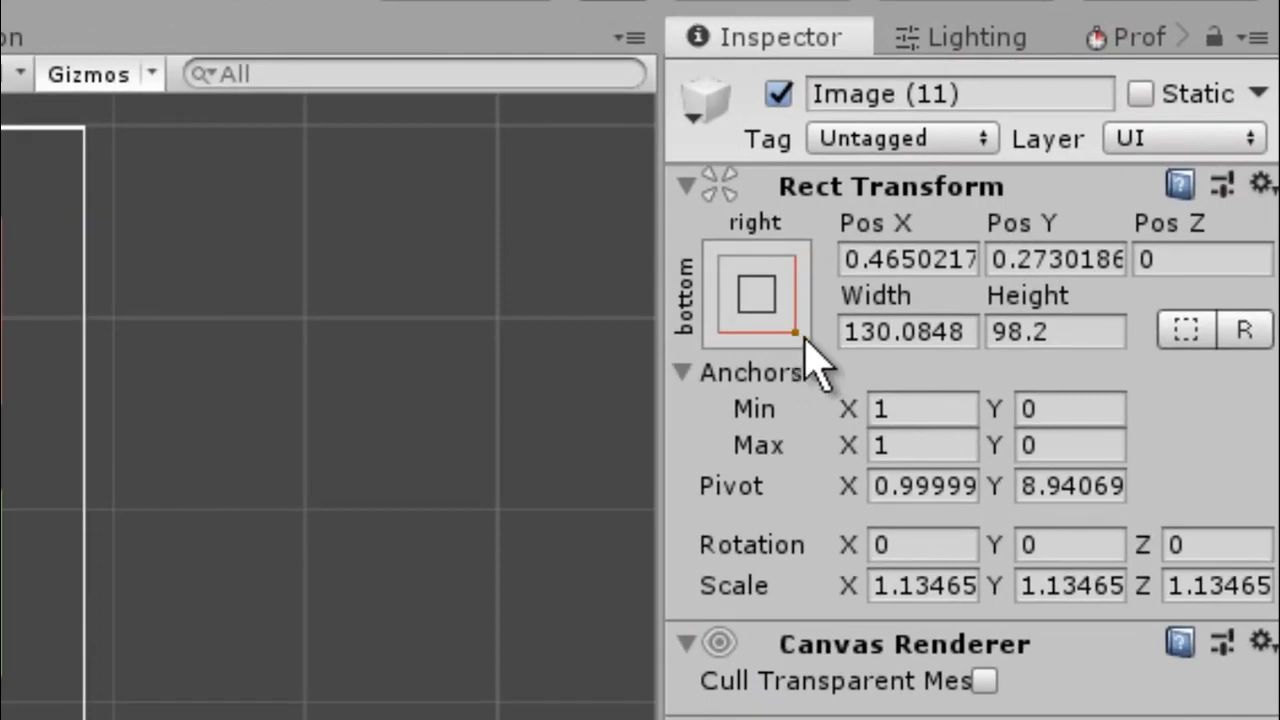
left_click(760, 316)
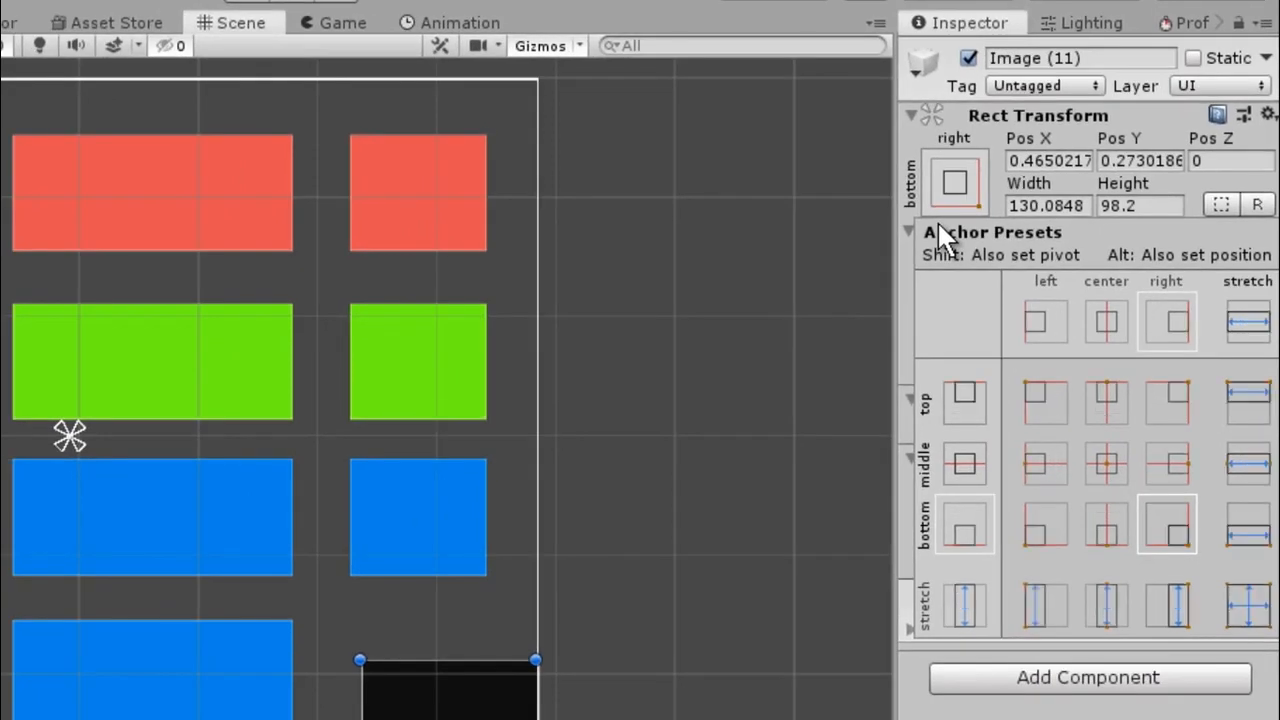
key("shift")
left_click(1162, 405, "alt+shift")
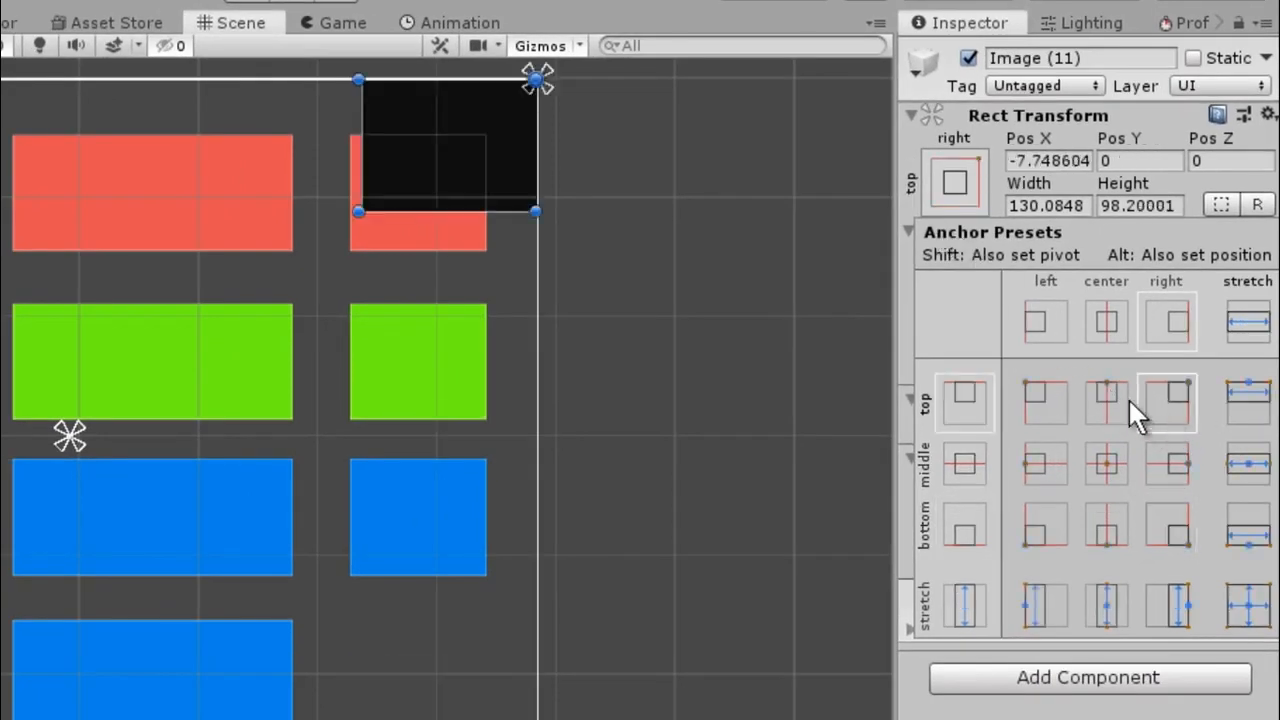
scroll(556, 122, "up", 9)
left_click(636, 158)
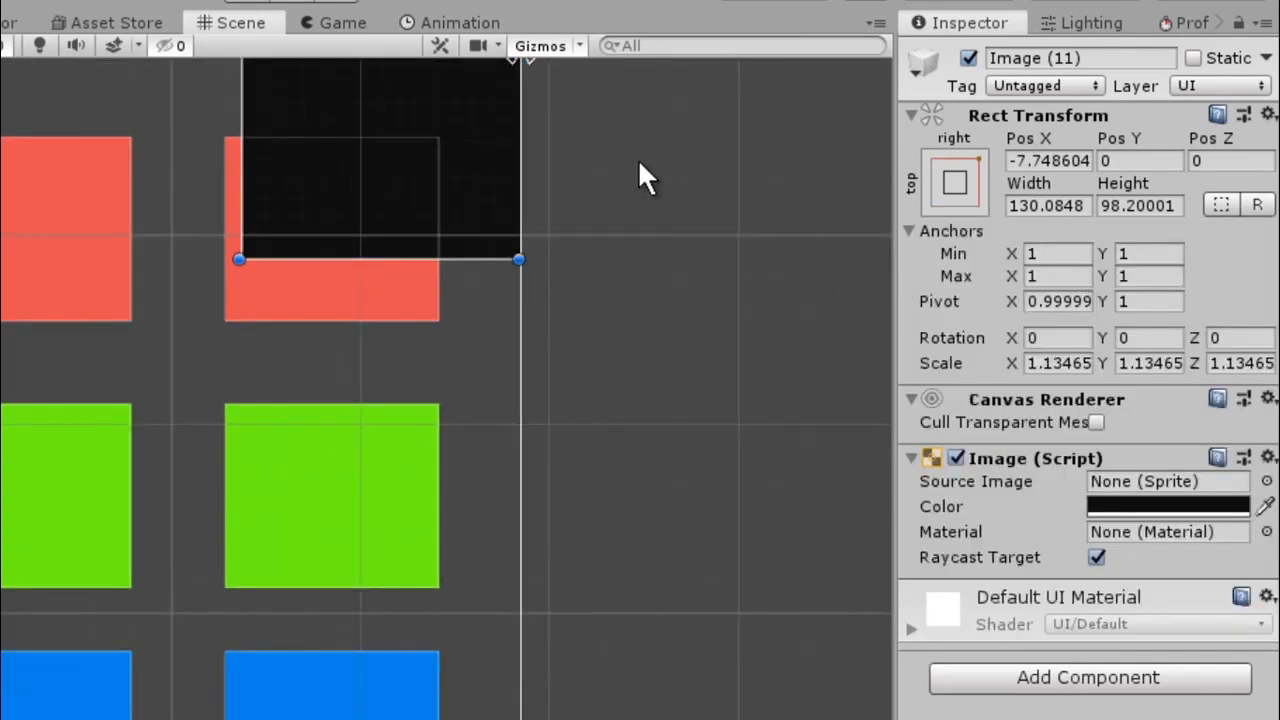
scroll(637, 158, "up", 1)
middle_click_drag(580, 178, 633, 495)
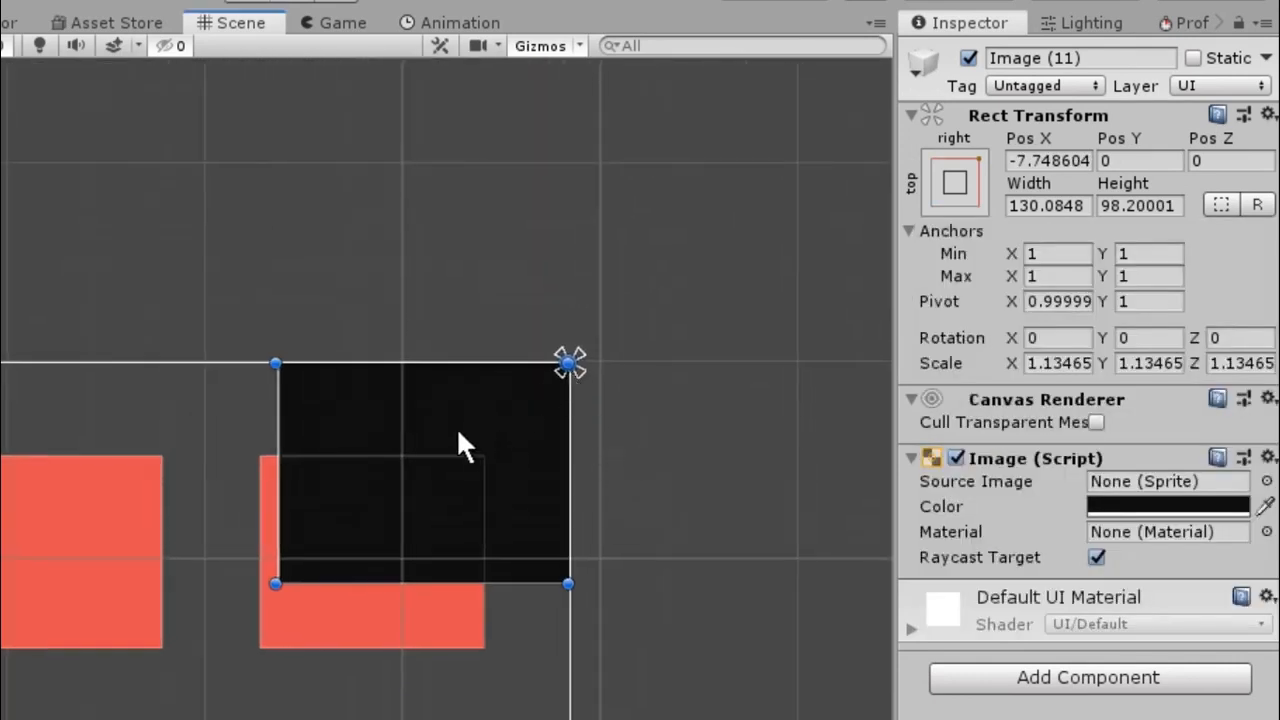